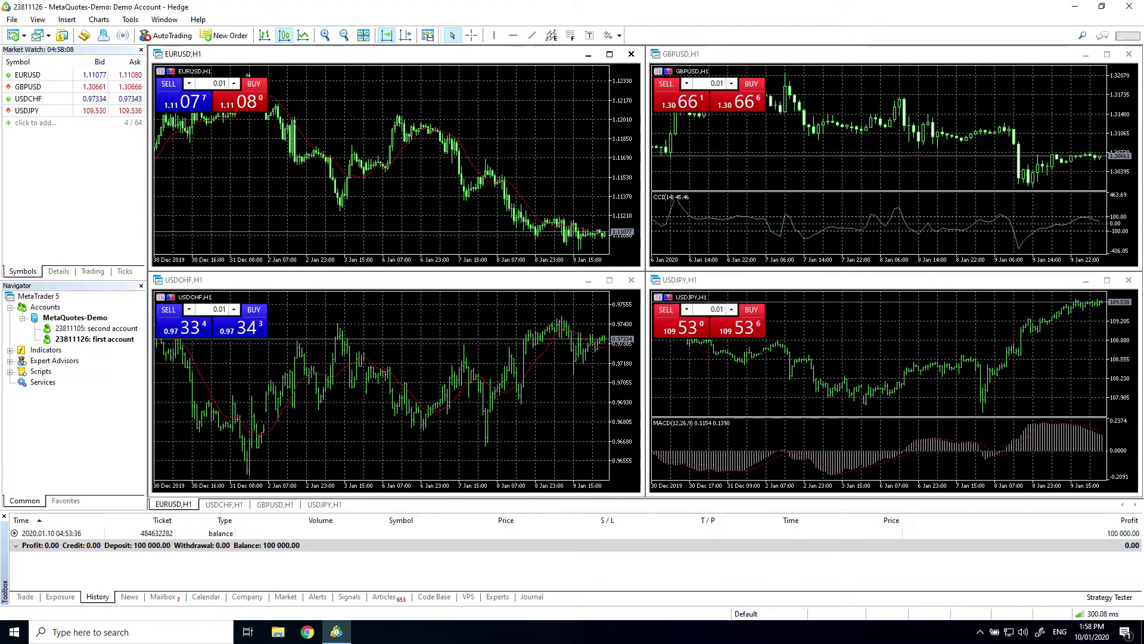
Step: Log back in to the first MetaQuotes-Demo account using Login to Trade Account in the Navigator
left_click(100, 341)
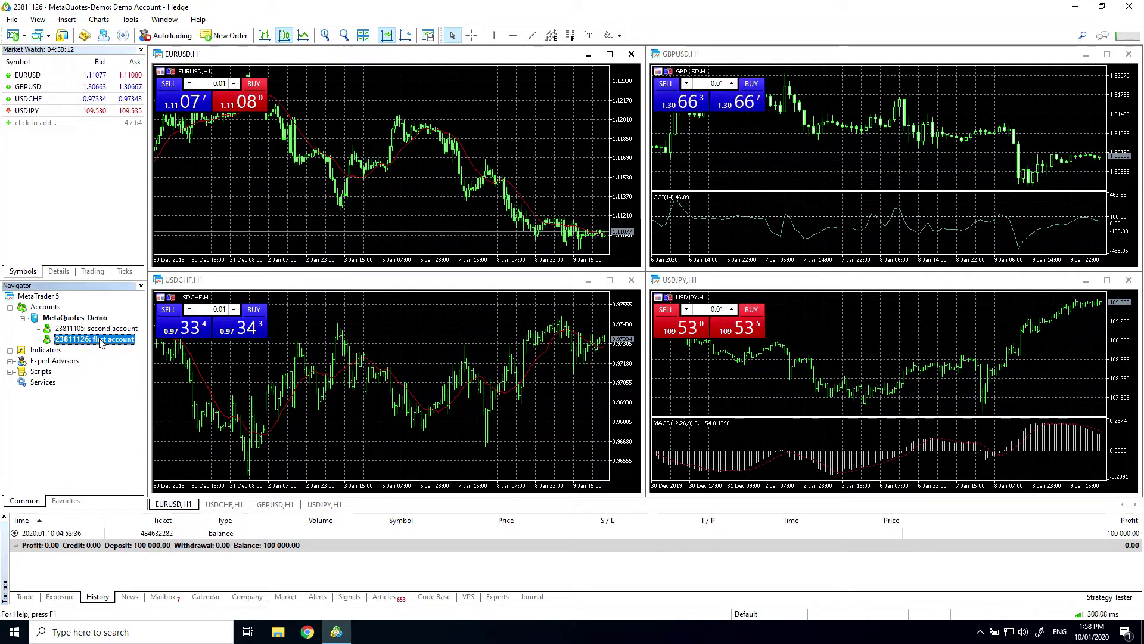
right_click(100, 341)
left_click(104, 356)
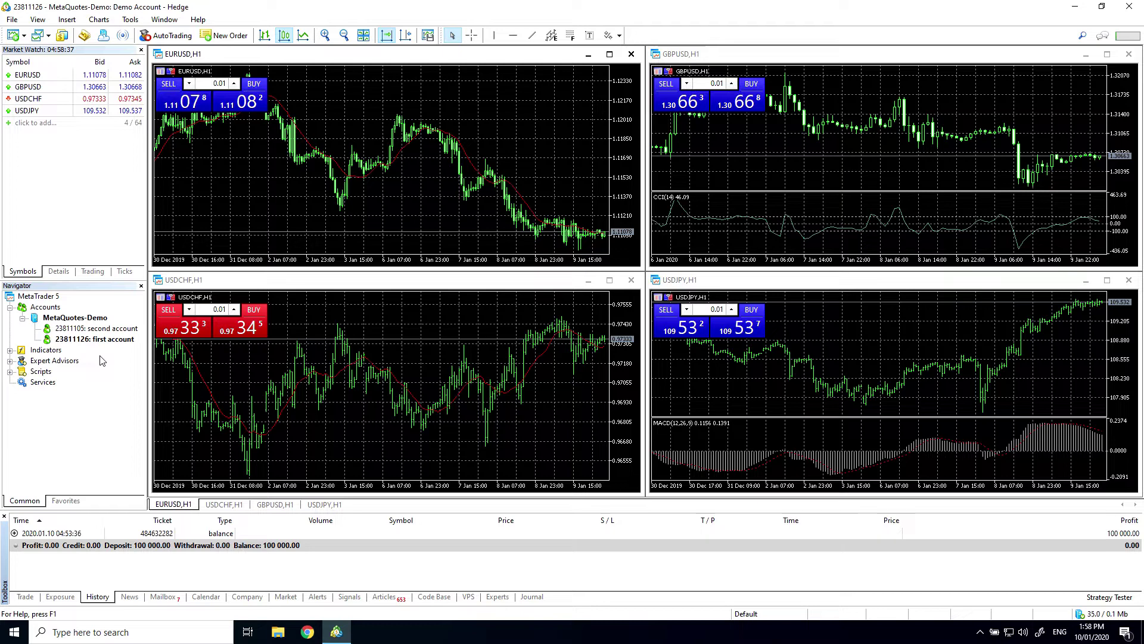
Step: Launch MetaTrader 5 from Recently added in the Start menu
left_click(15, 633)
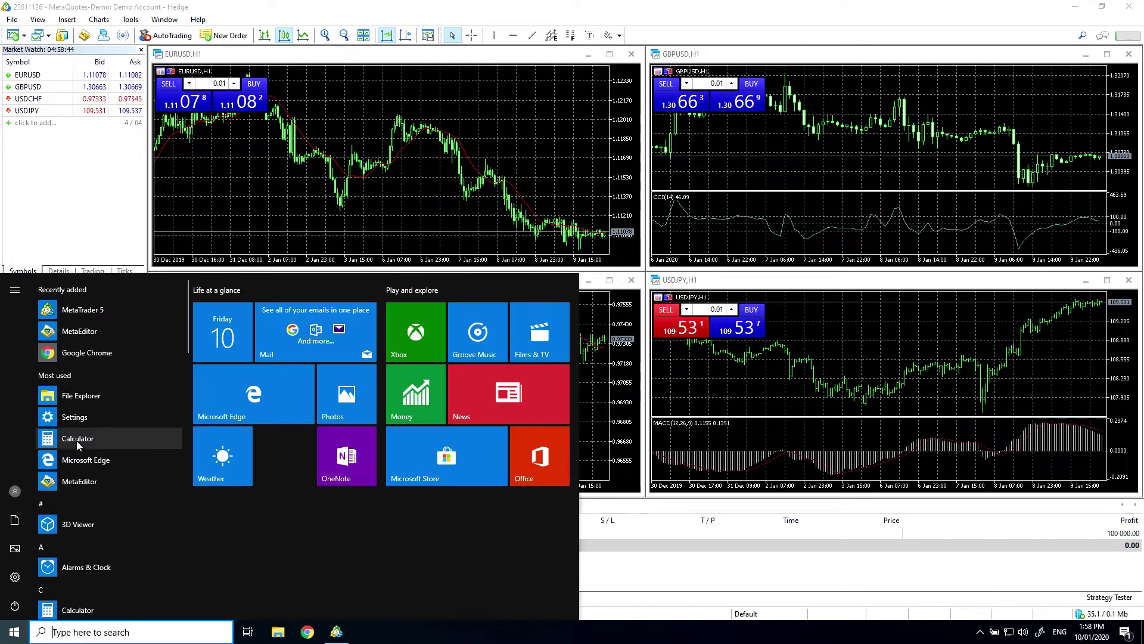
left_click(86, 309)
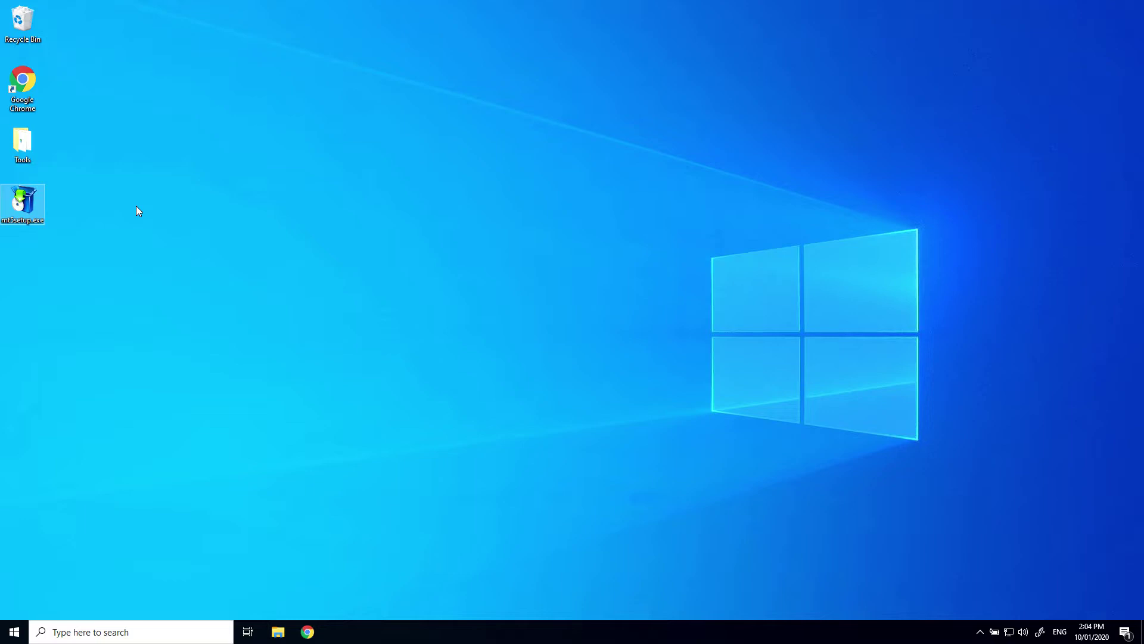
Step: Run mt5setup.exe, approve the UAC prompt, and accept the license to install
double_click(23, 201)
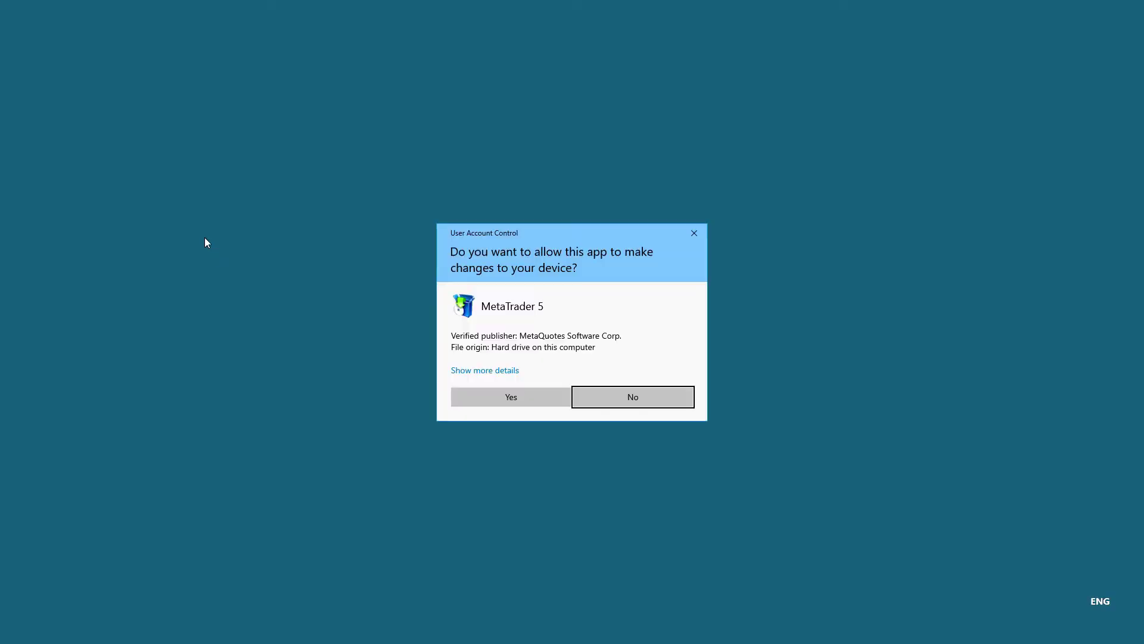
left_click(516, 396)
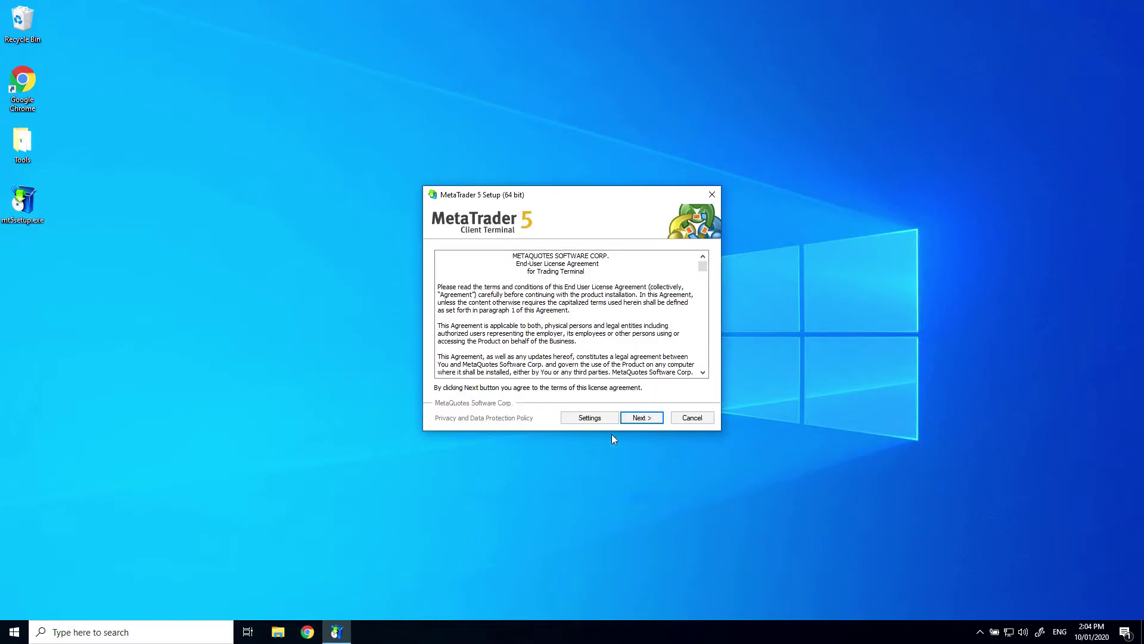
left_click(643, 416)
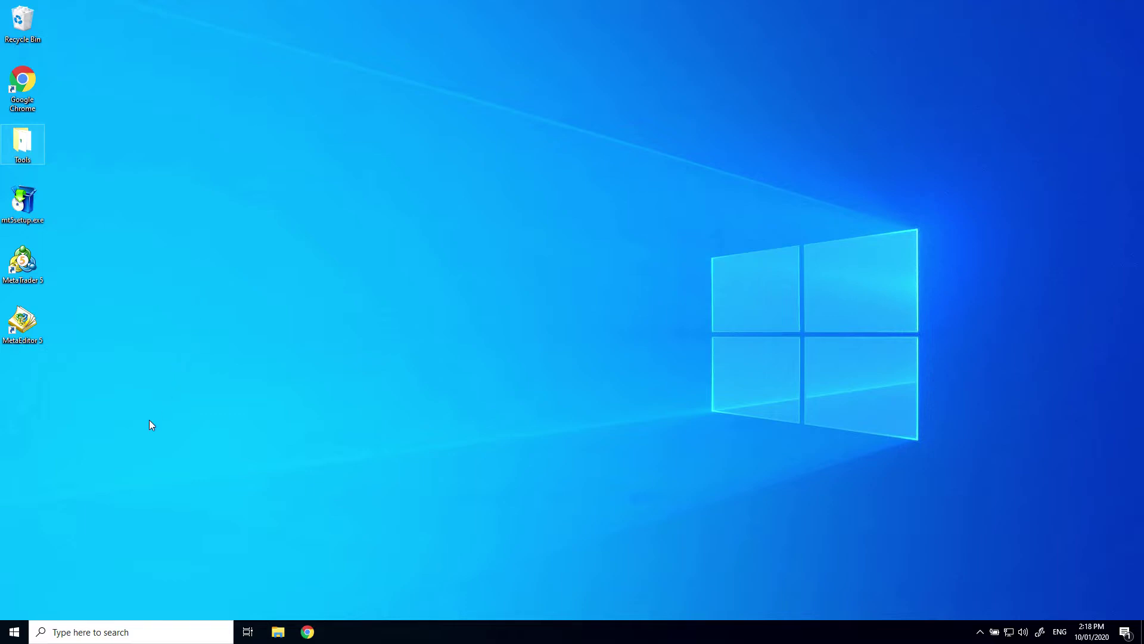
left_click(278, 631)
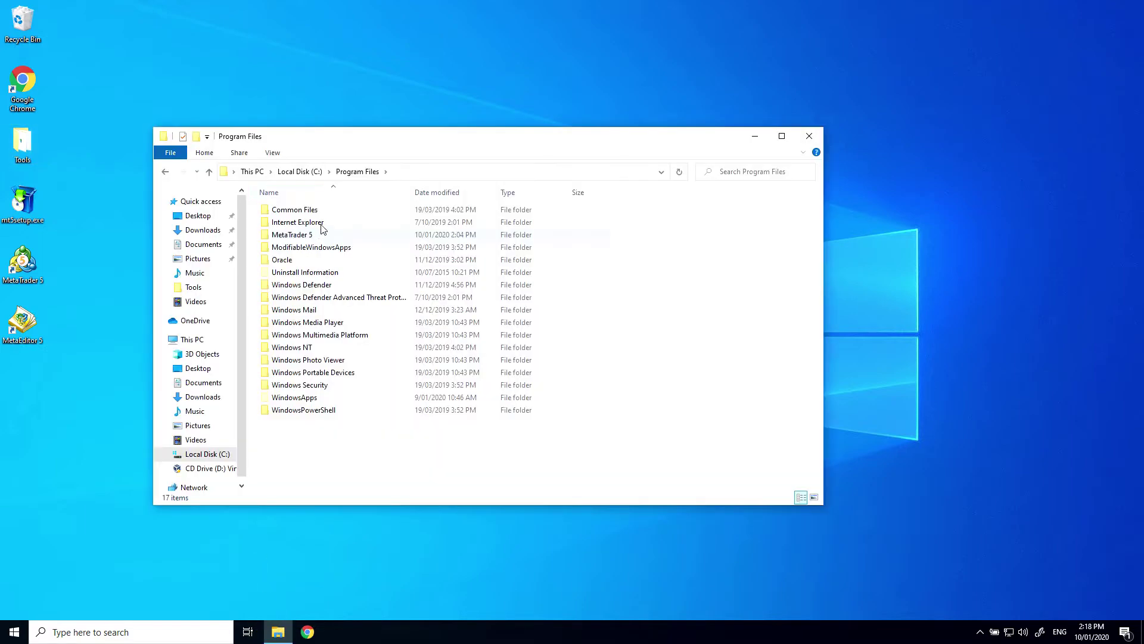
left_click(419, 170)
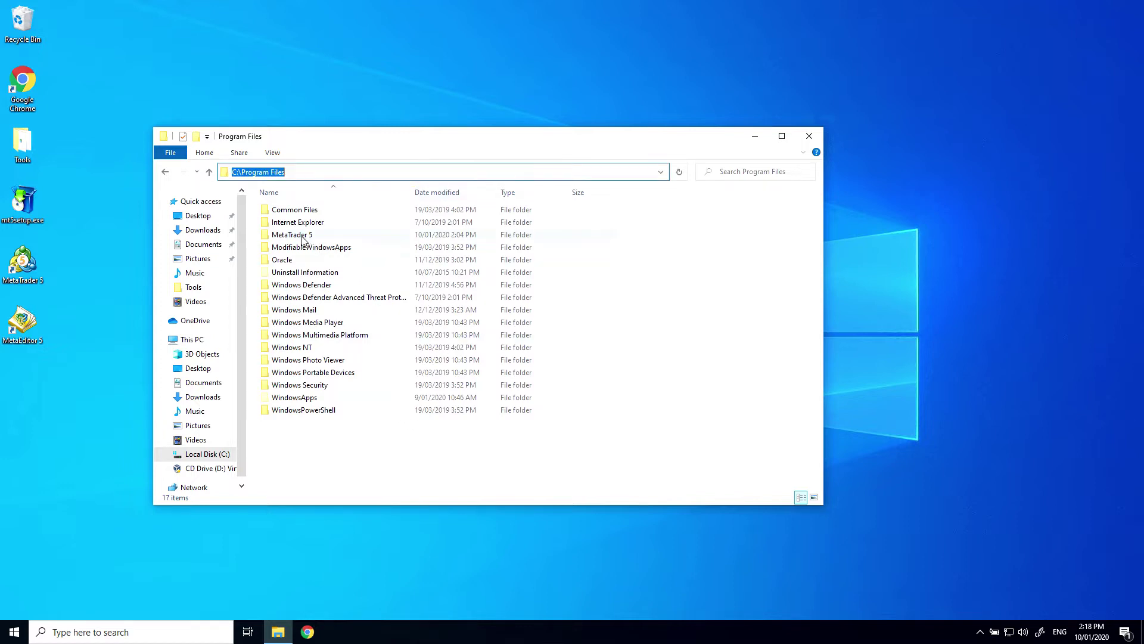
left_click(302, 238)
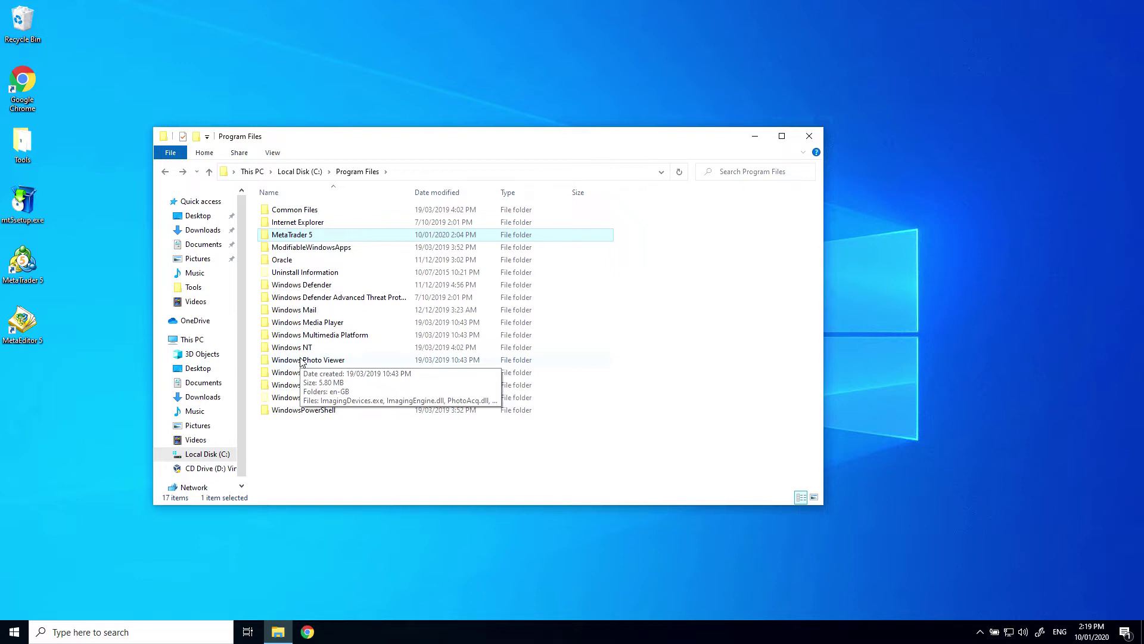
left_click(301, 172)
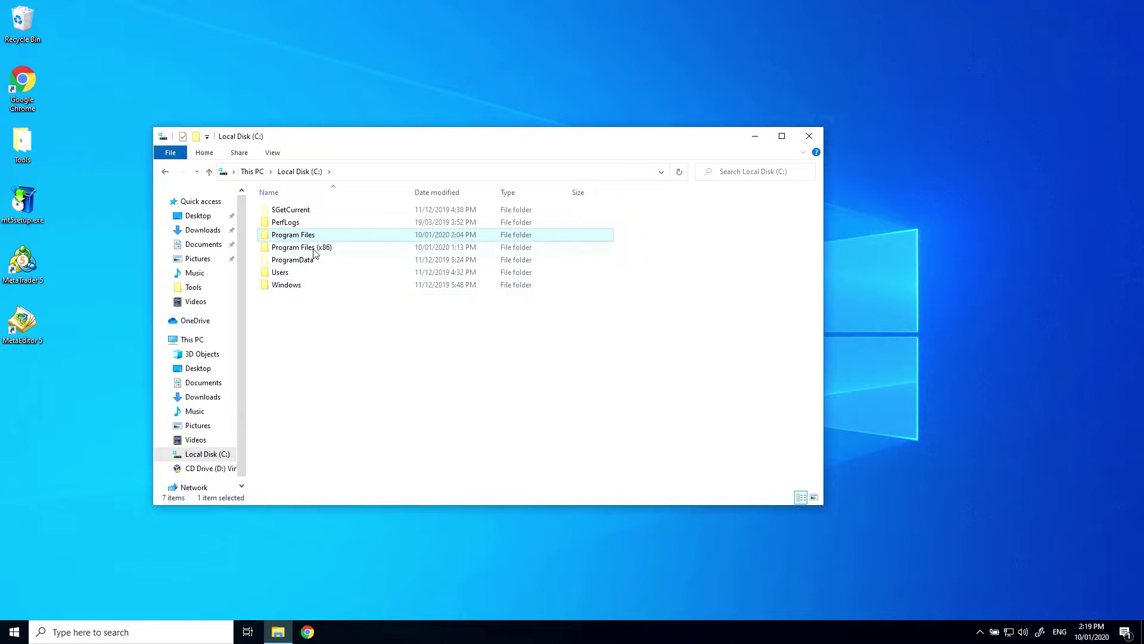
double_click(316, 248)
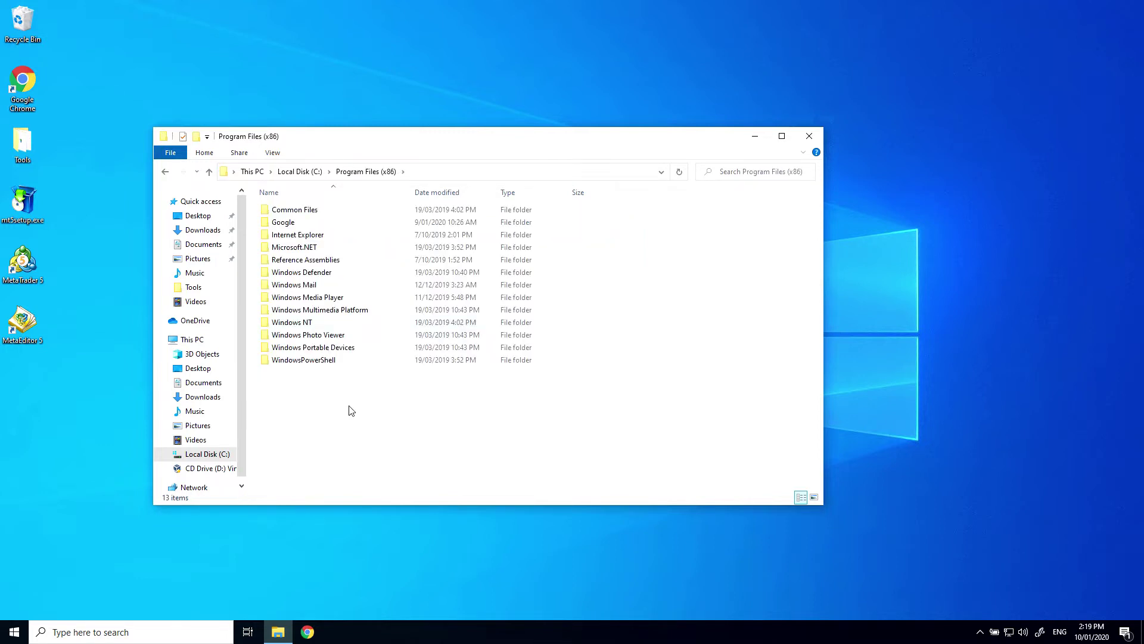
left_click(811, 137)
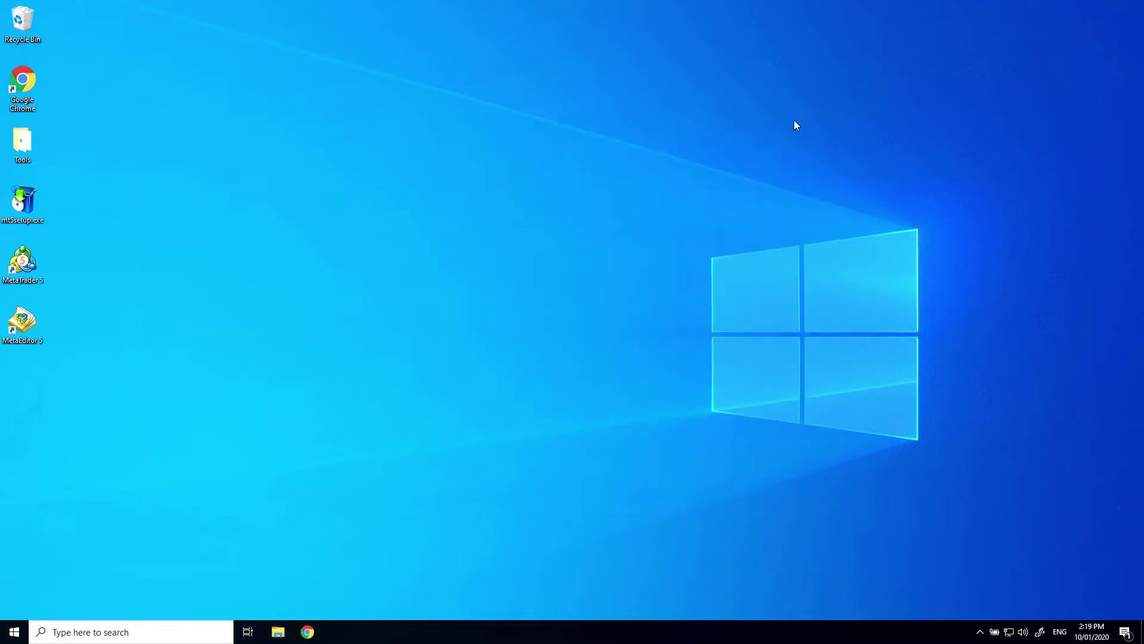
Step: Open the MetaTrader 5 shortcut's file location, then go up to C:\Program Files
right_click(24, 264)
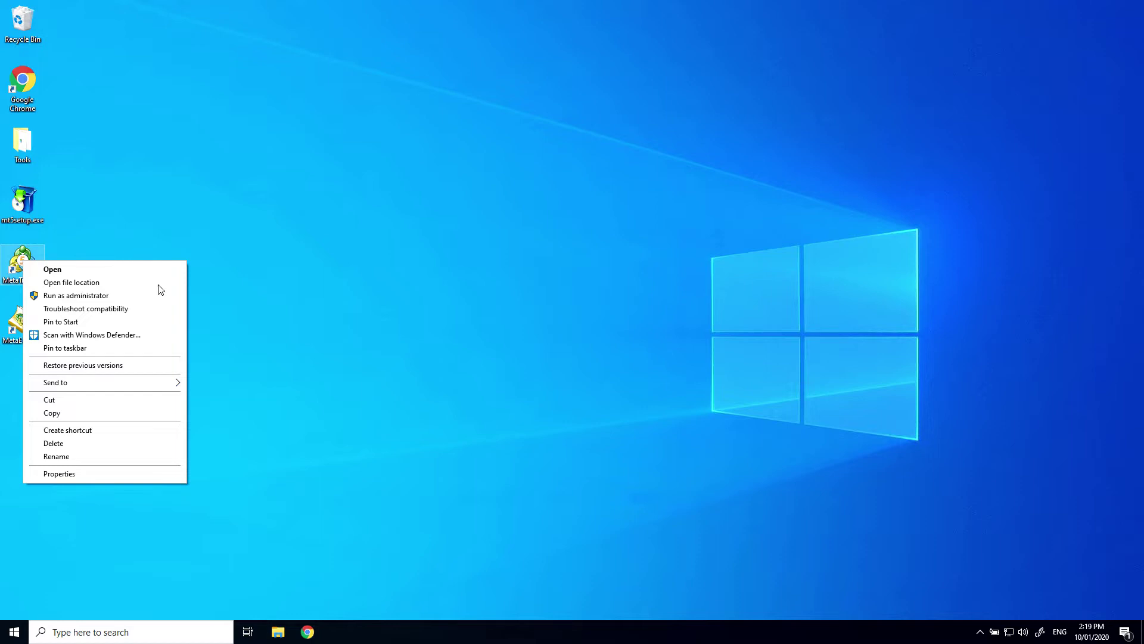
left_click(91, 284)
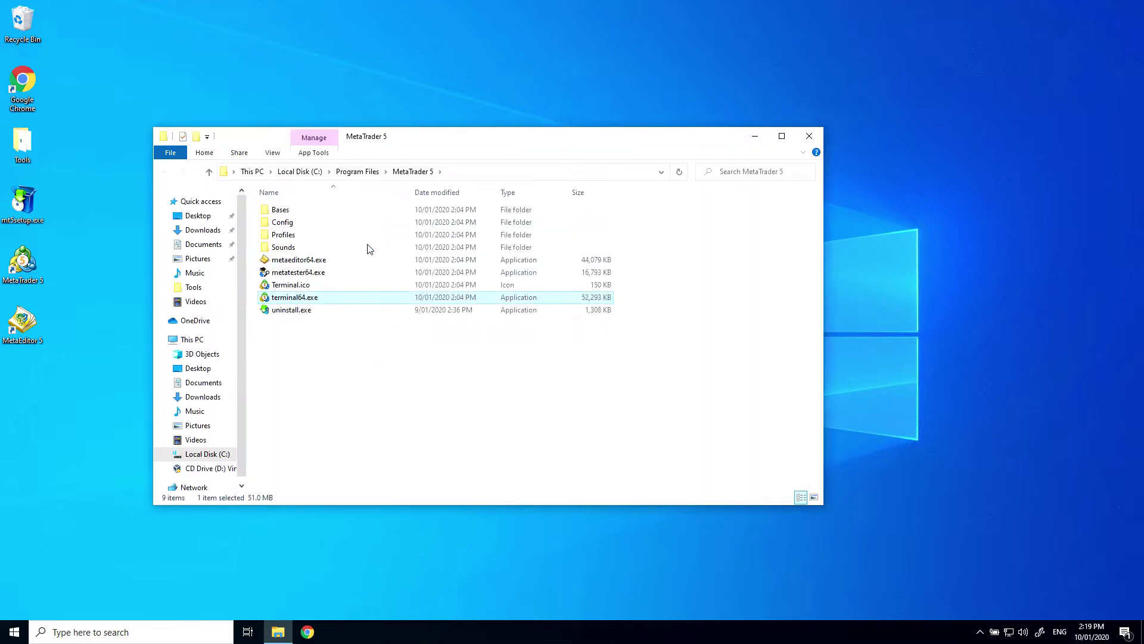
left_click(367, 173)
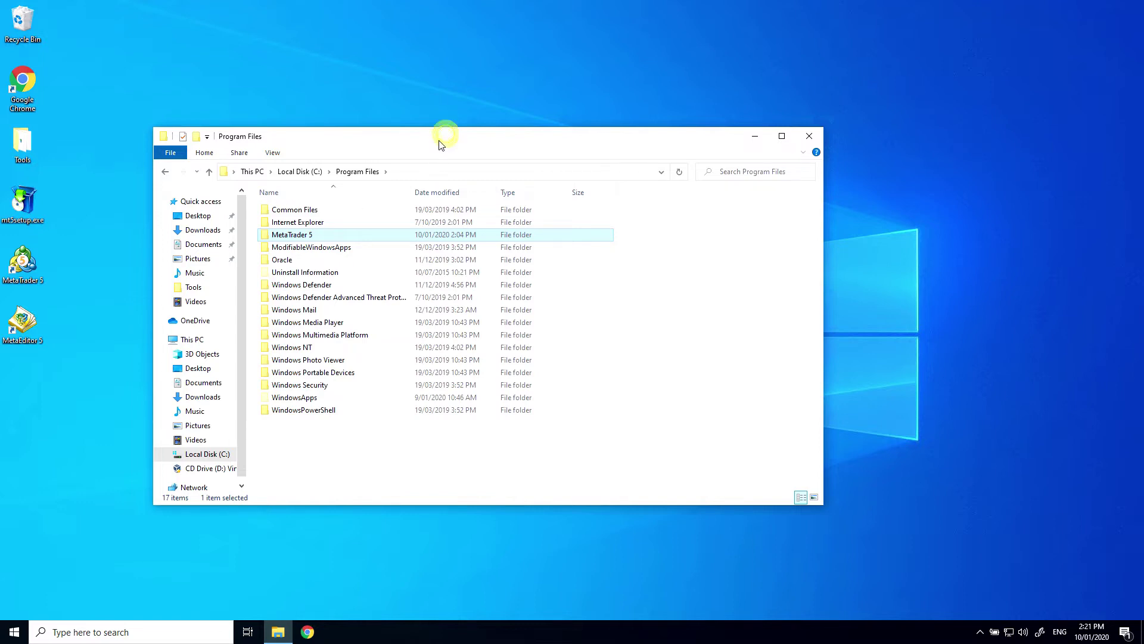
Step: Copy the MetaTrader 5 folder and paste it into Program Files with admin permission
right_click(285, 236)
left_click(310, 450)
right_click(310, 450)
left_click(335, 528)
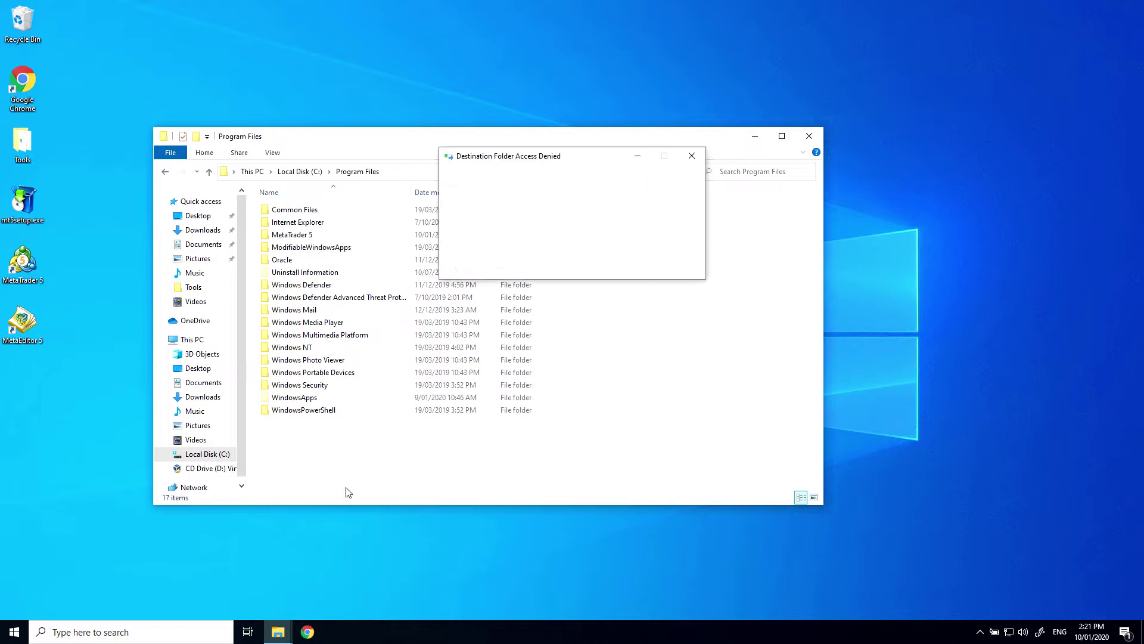
left_click(535, 236)
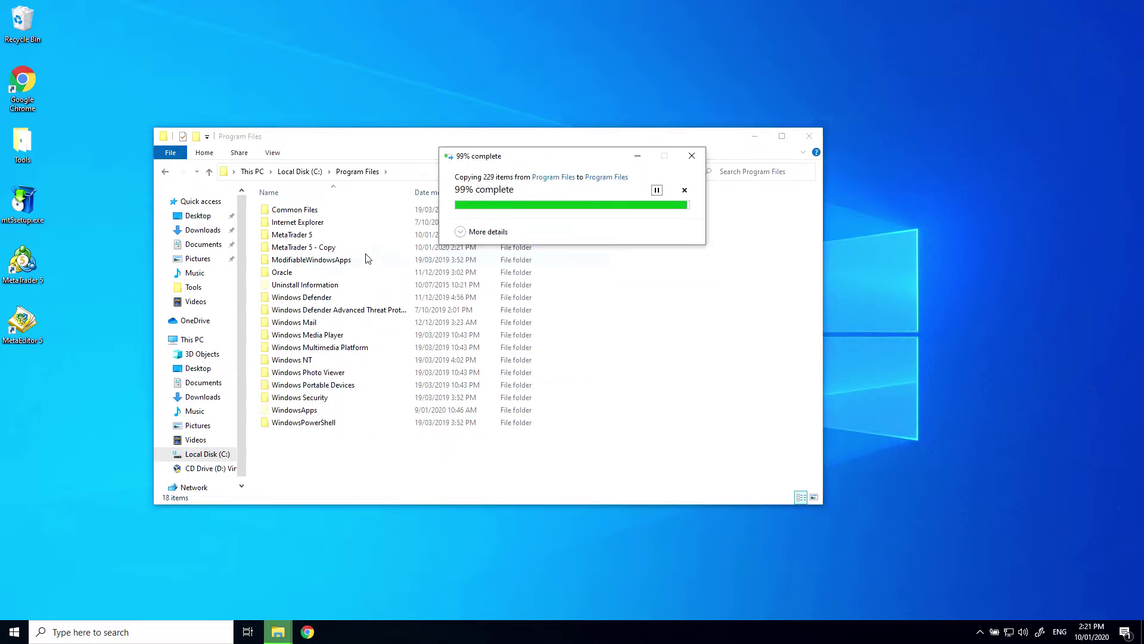
Step: Rename the copied folder to 'MT5 Demo 1', approving the admin prompt
key("F2")
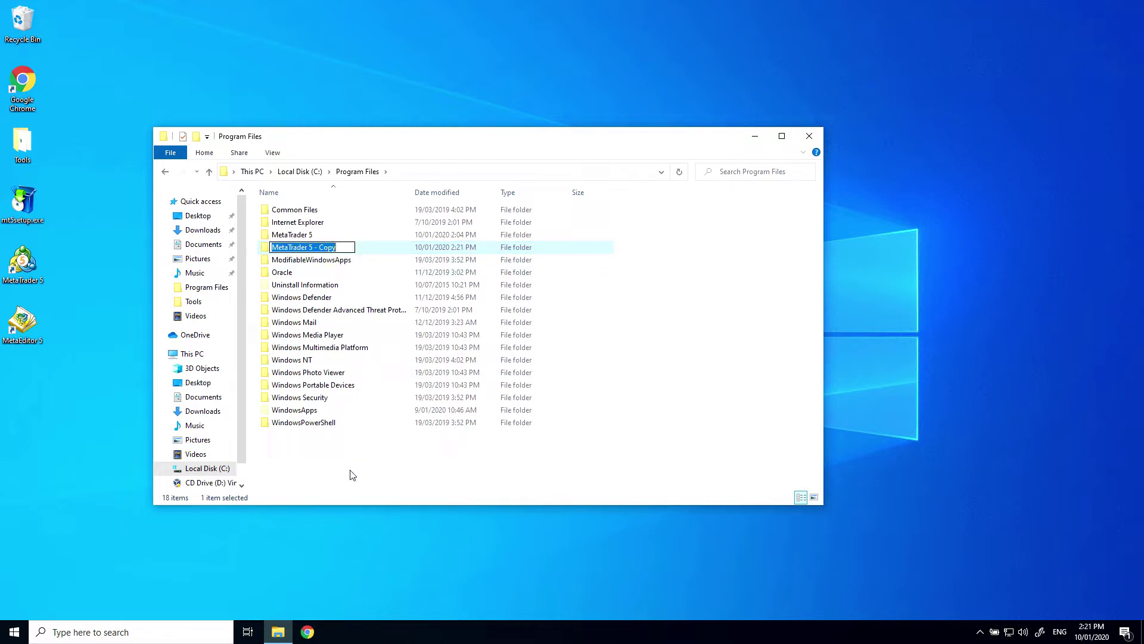
type("MT5 ")
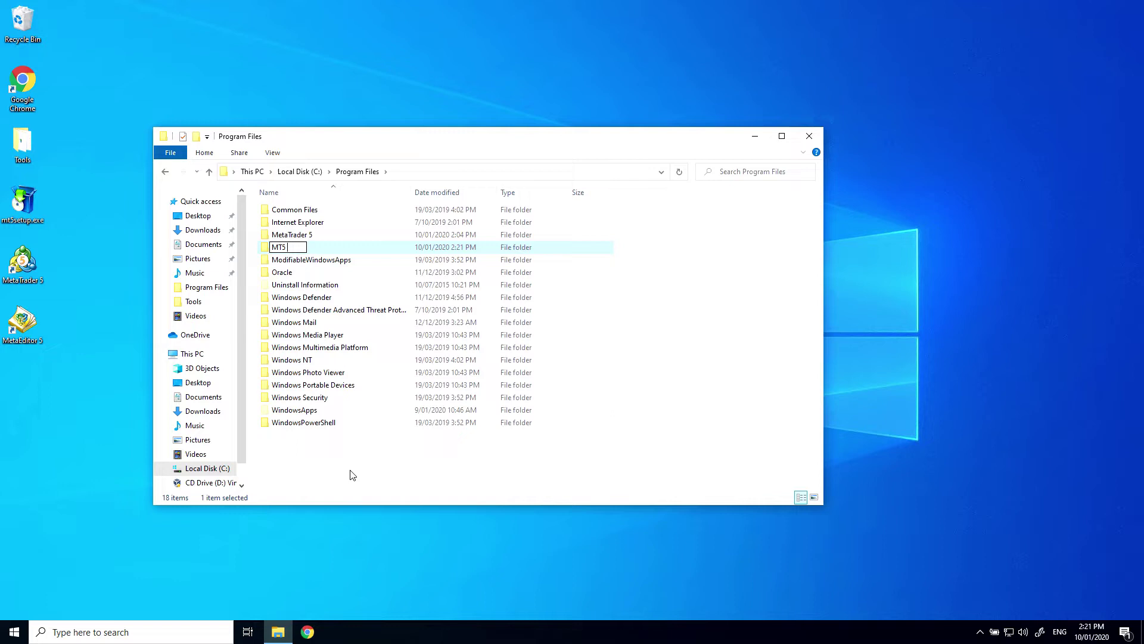
type("Demo 1")
key("Return")
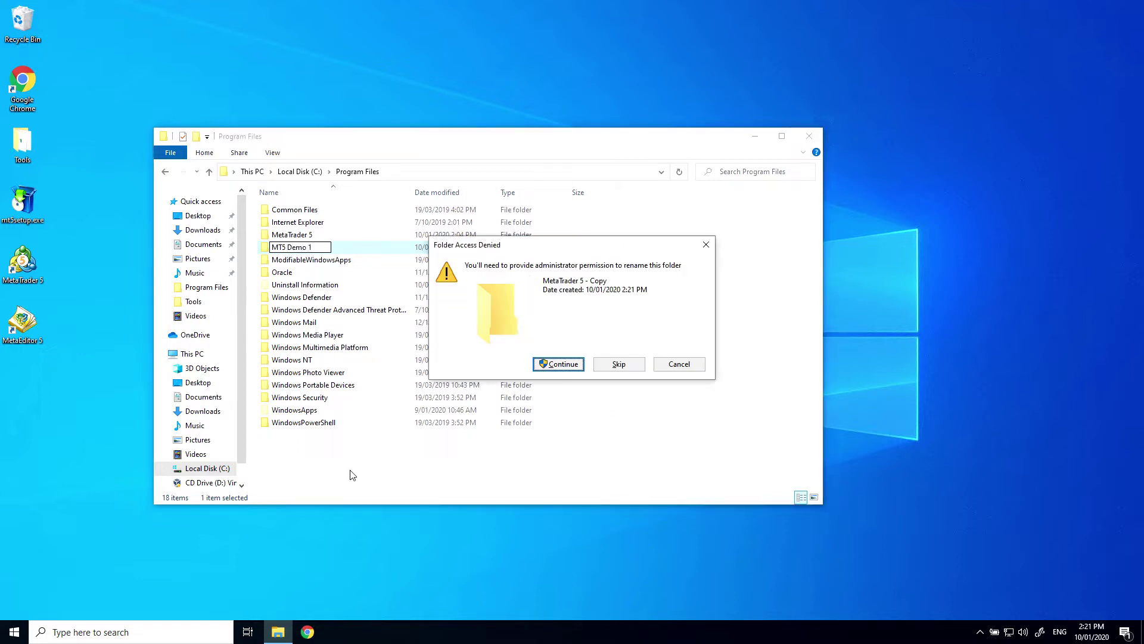
left_click(555, 364)
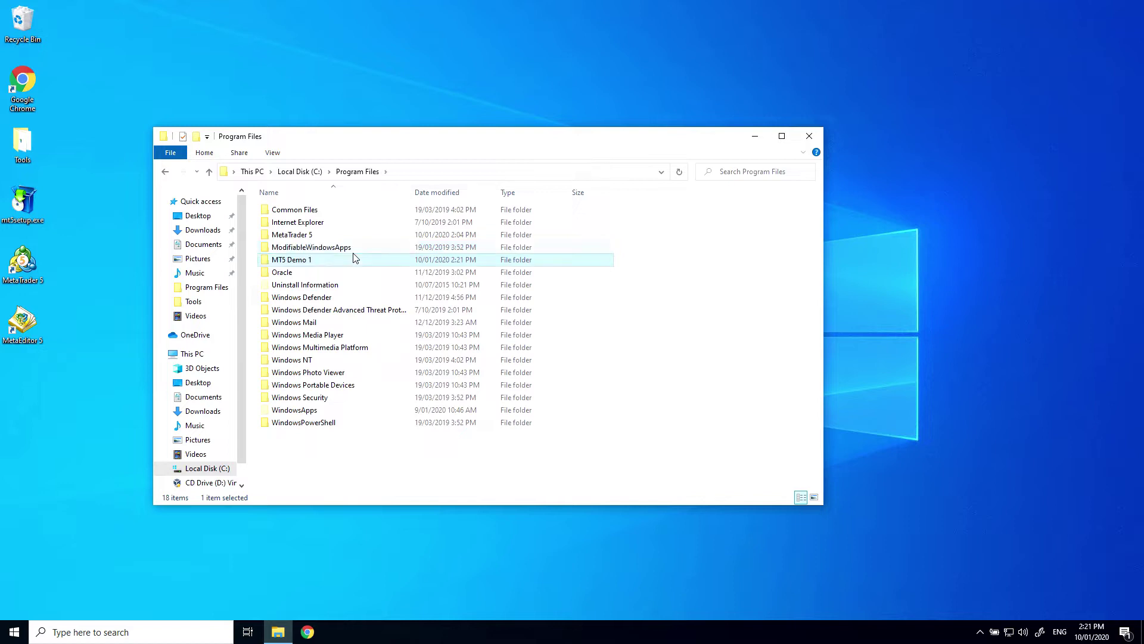
Step: In the MT5 Demo 1 folder, create a desktop shortcut to terminal64.exe
double_click(269, 261)
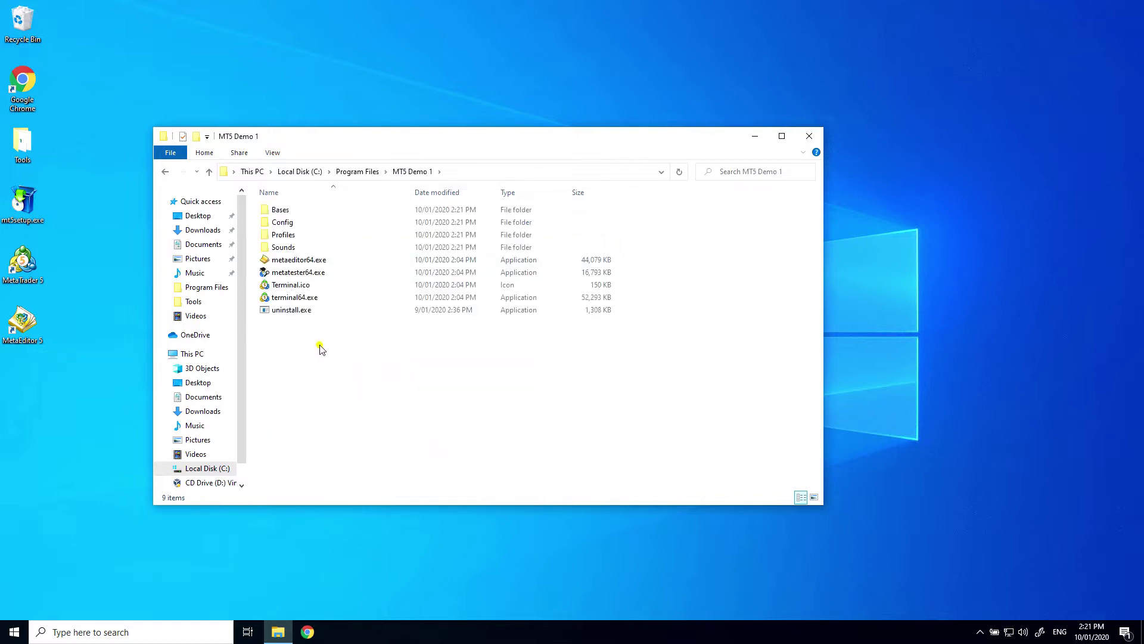
left_click(299, 301)
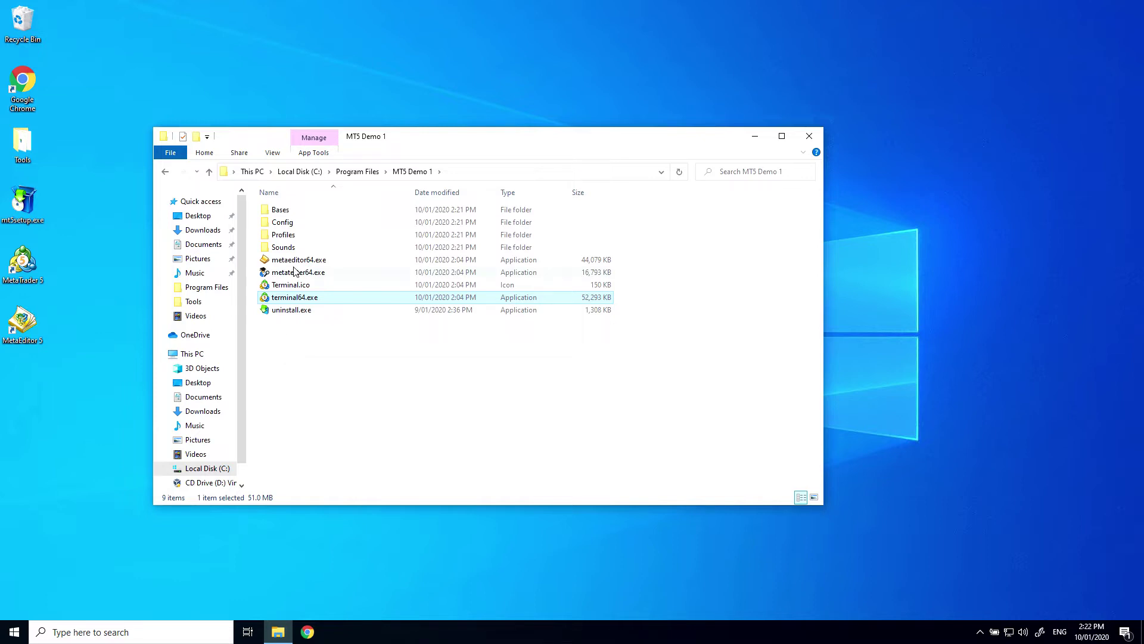
right_click(283, 300)
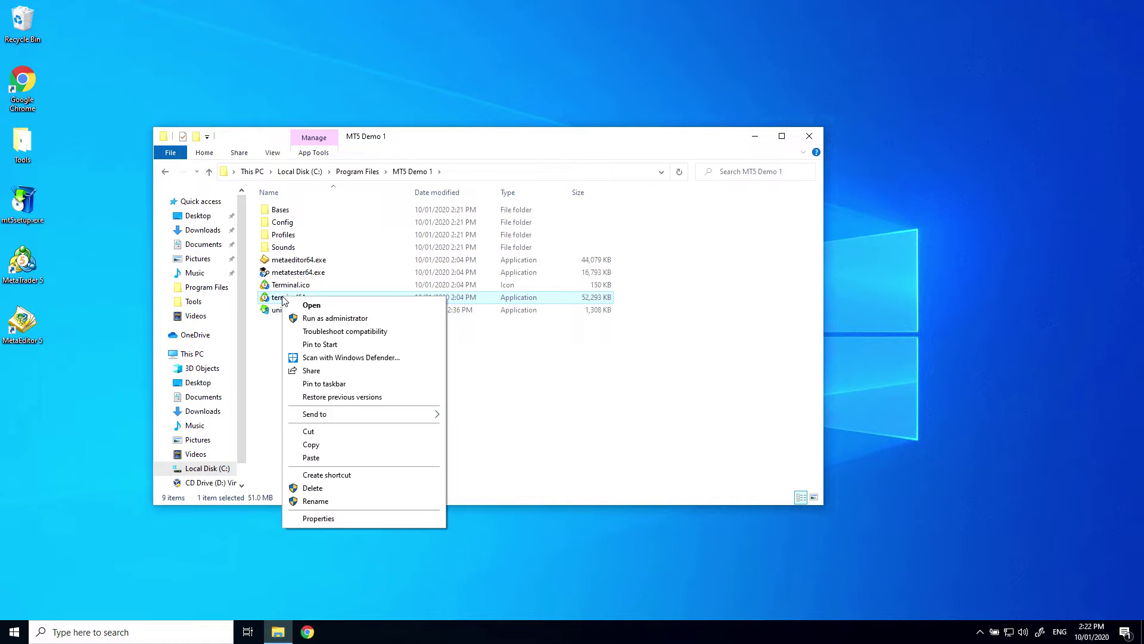
left_click(338, 477)
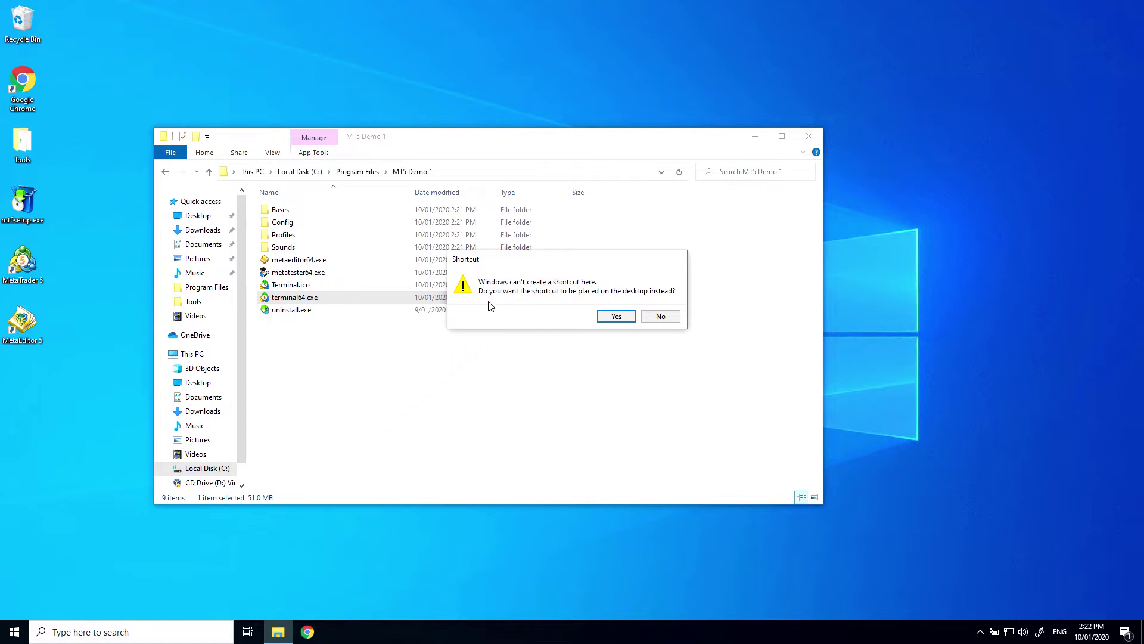
left_click(616, 317)
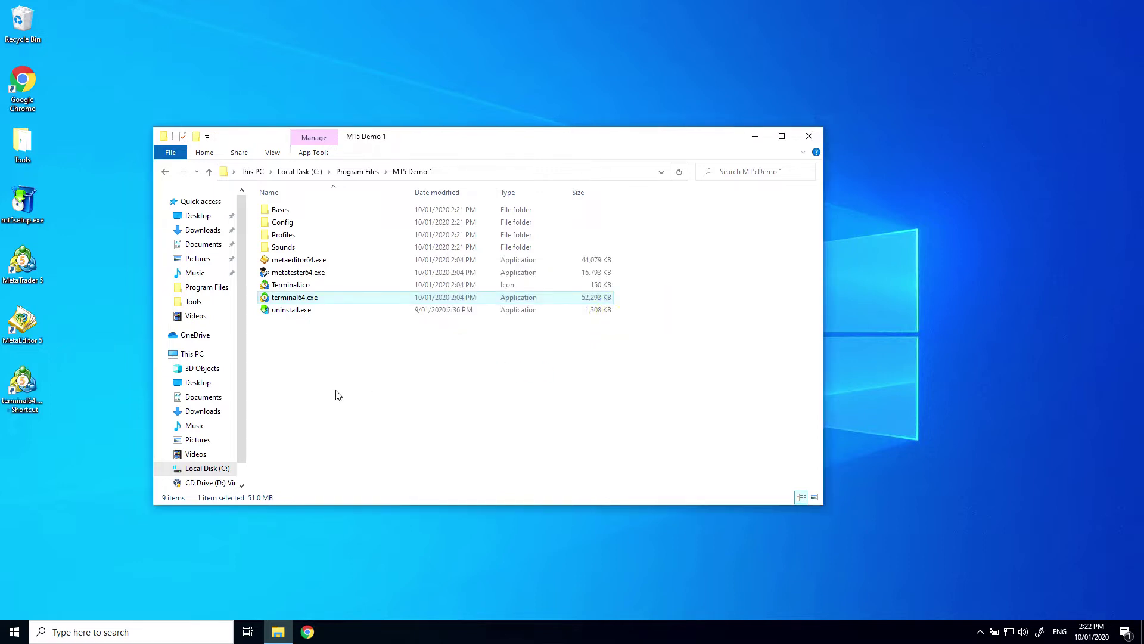
Step: Rename the desktop shortcut to 'MT5 Demo 1' and close the folder window
left_click(25, 394)
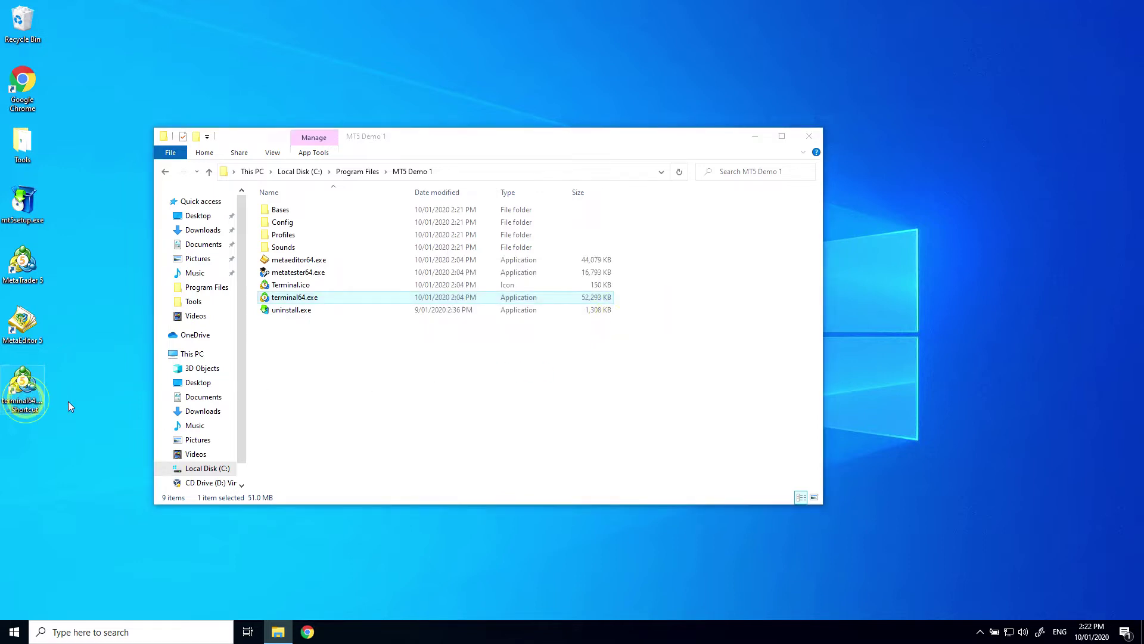
key("F2")
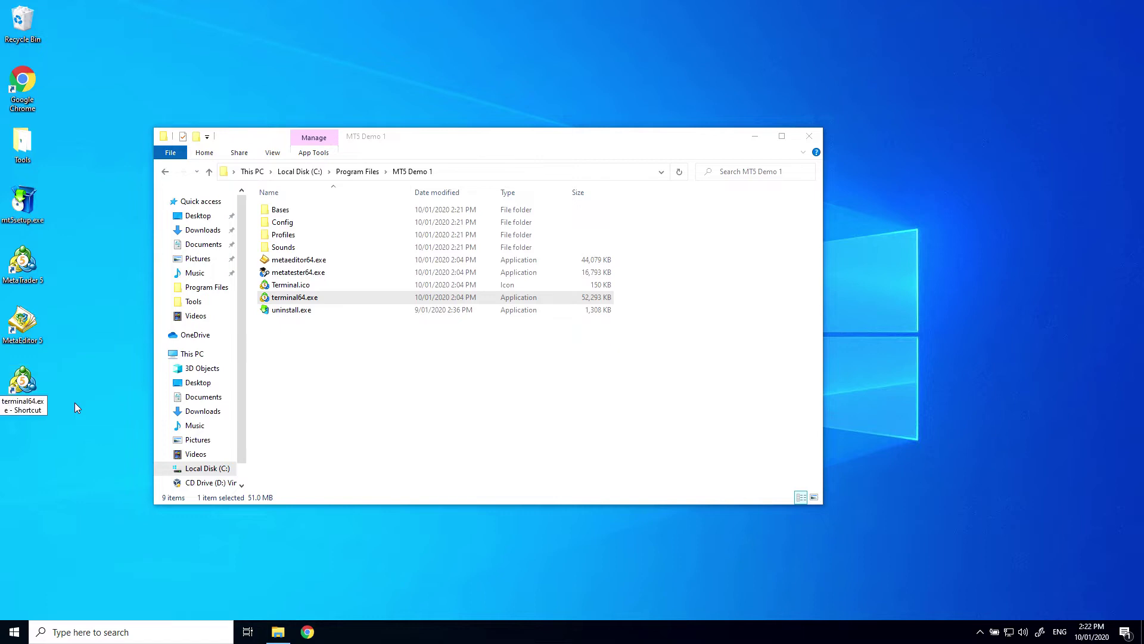
type("M")
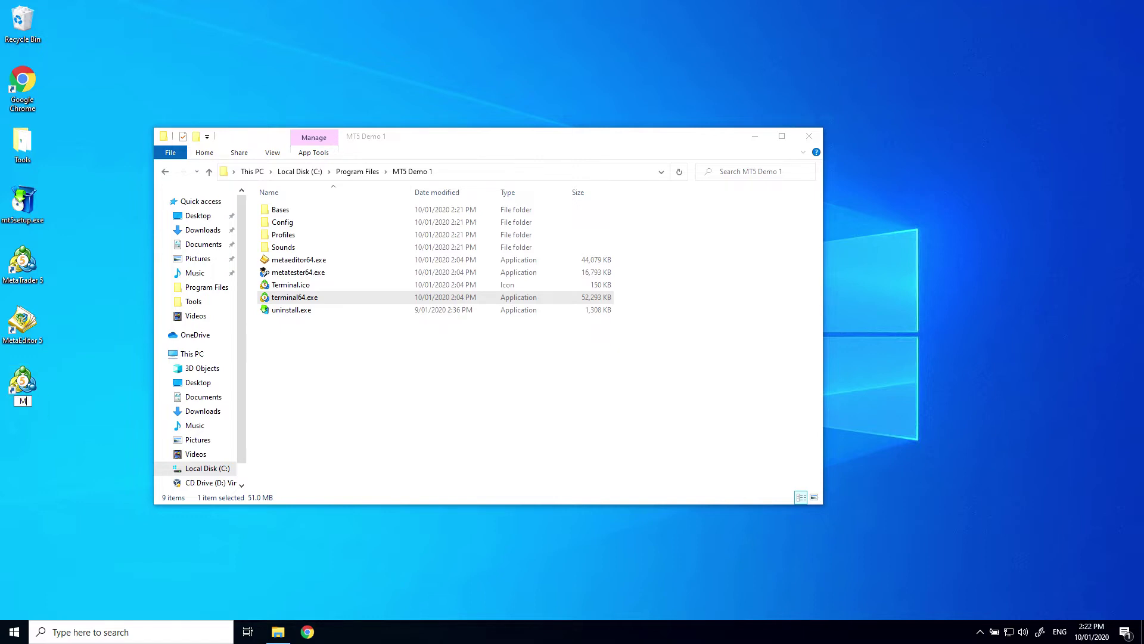
type("T5 Demo 1")
key("Return")
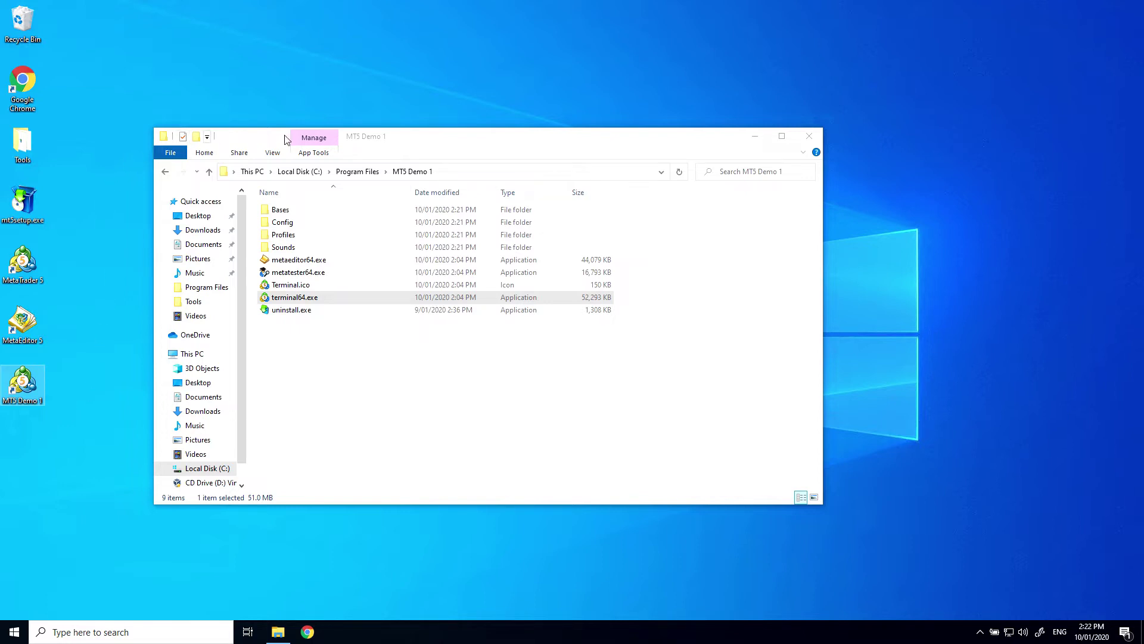
left_click(809, 136)
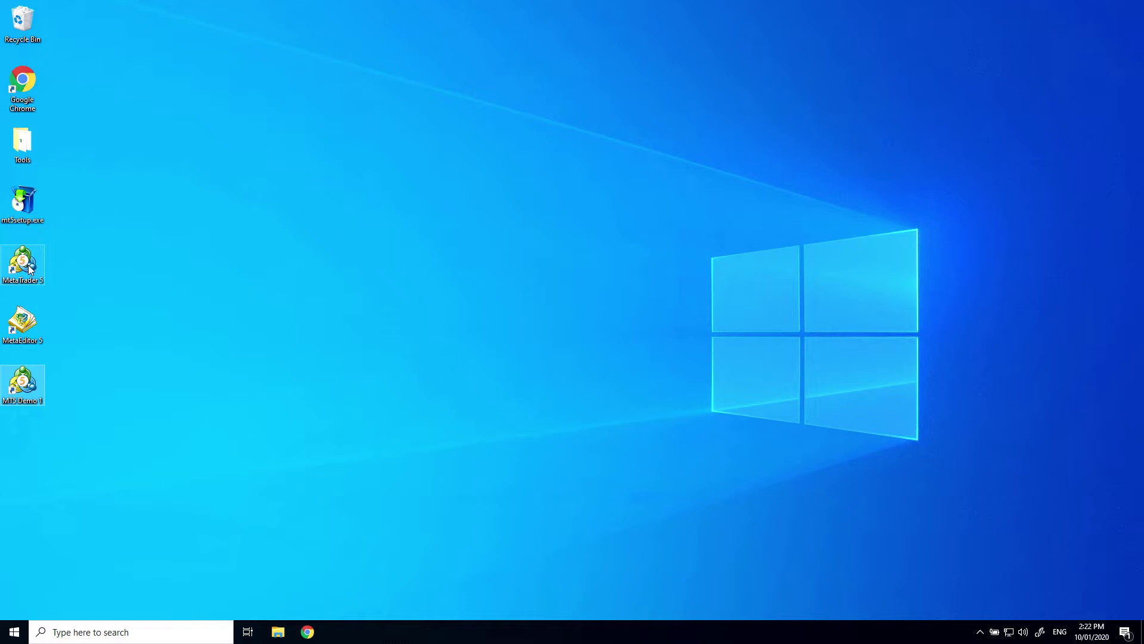
Step: Start the original MetaTrader 5 and the MT5 Demo 1 terminal, moving the second window toward centre
left_click(28, 264)
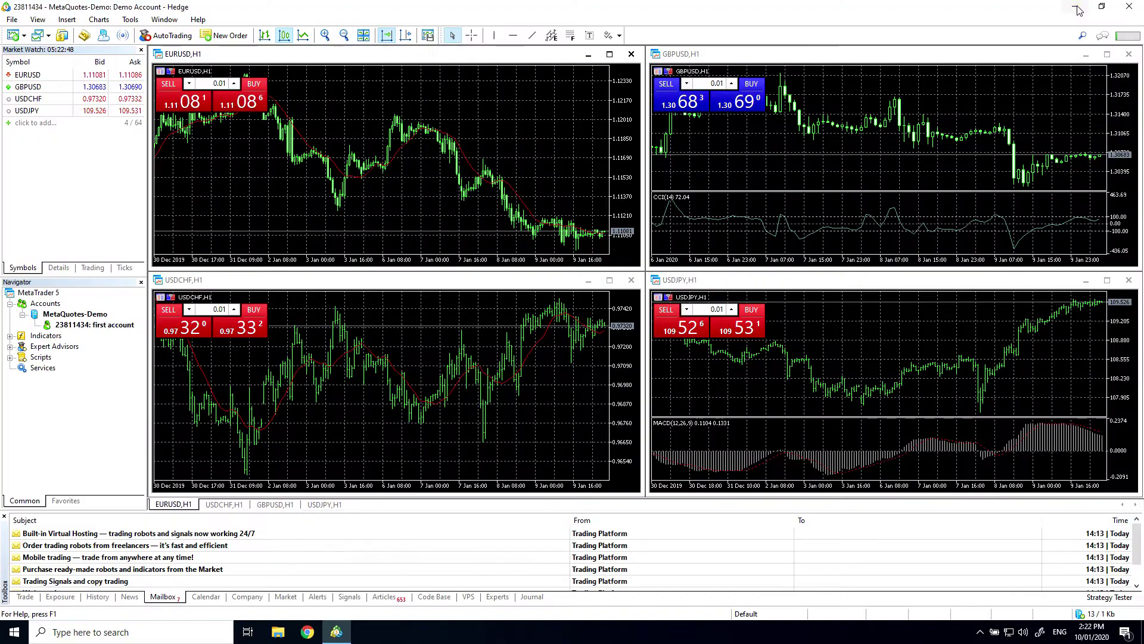
left_click(1075, 8)
left_click(21, 377)
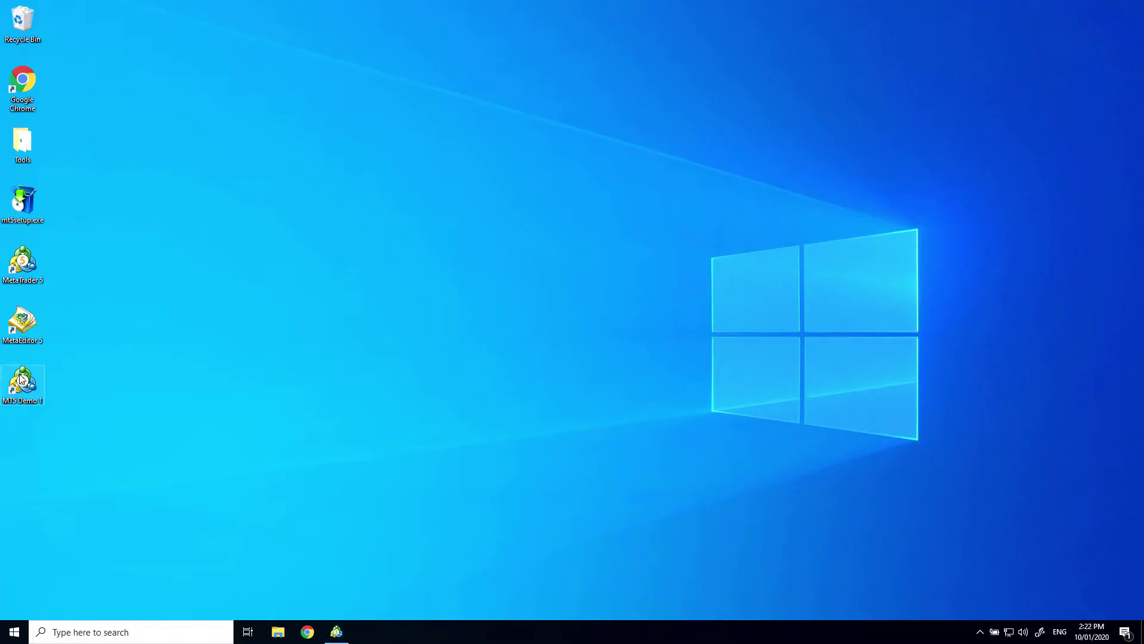
double_click(21, 377)
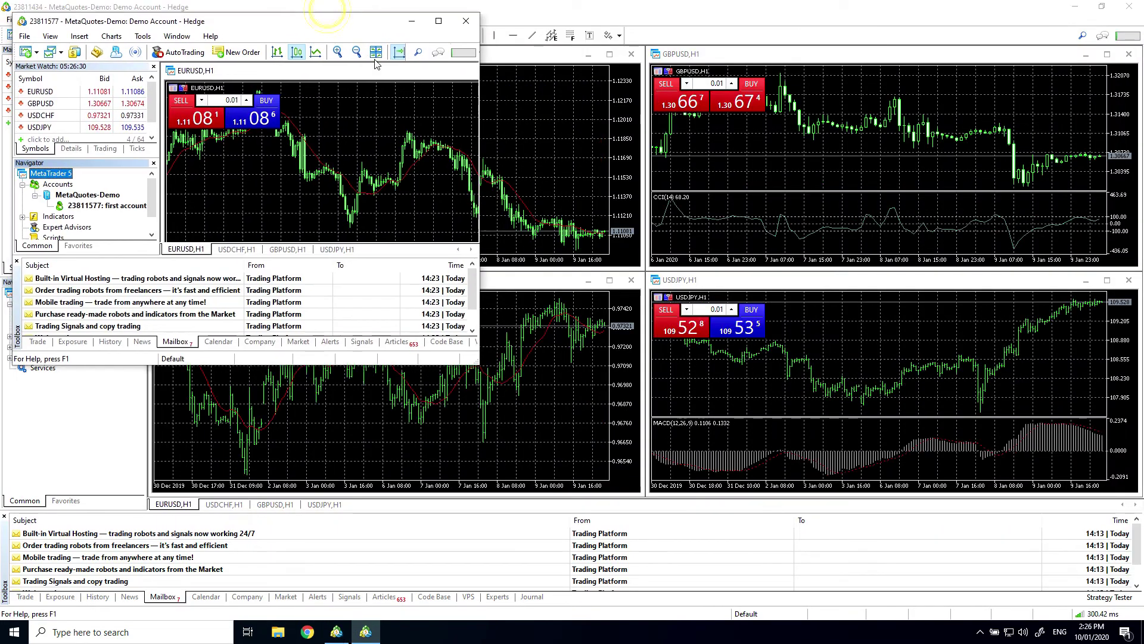
left_click_drag(343, 19, 488, 152)
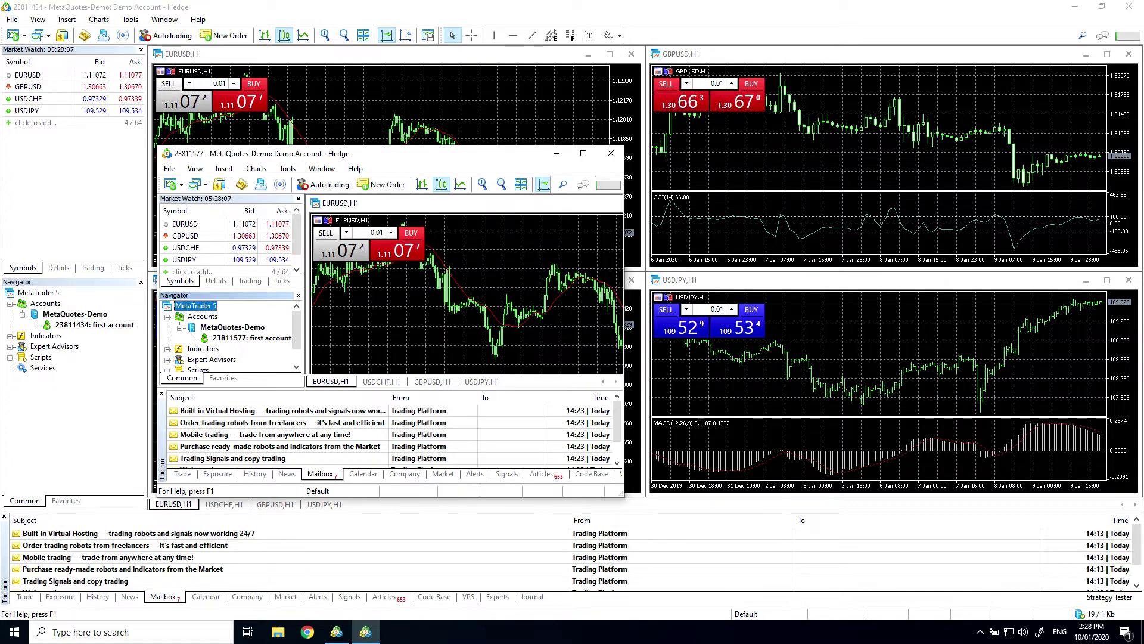
Step: Choose File > Open Data Folder in the second MetaTrader 5 terminal
left_click(172, 171)
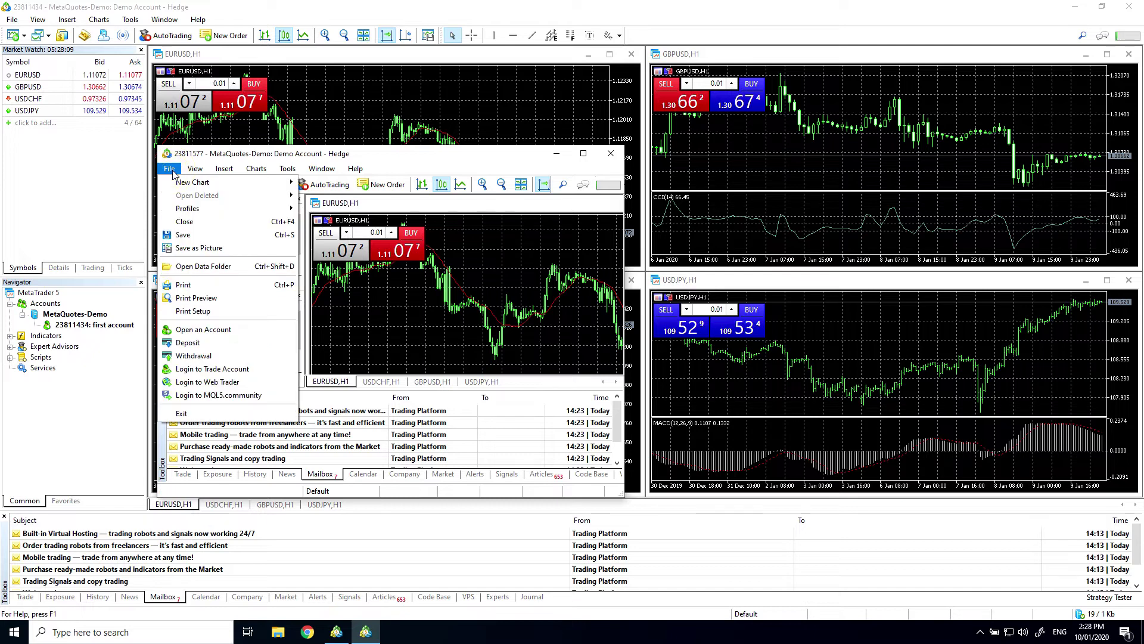
left_click(204, 268)
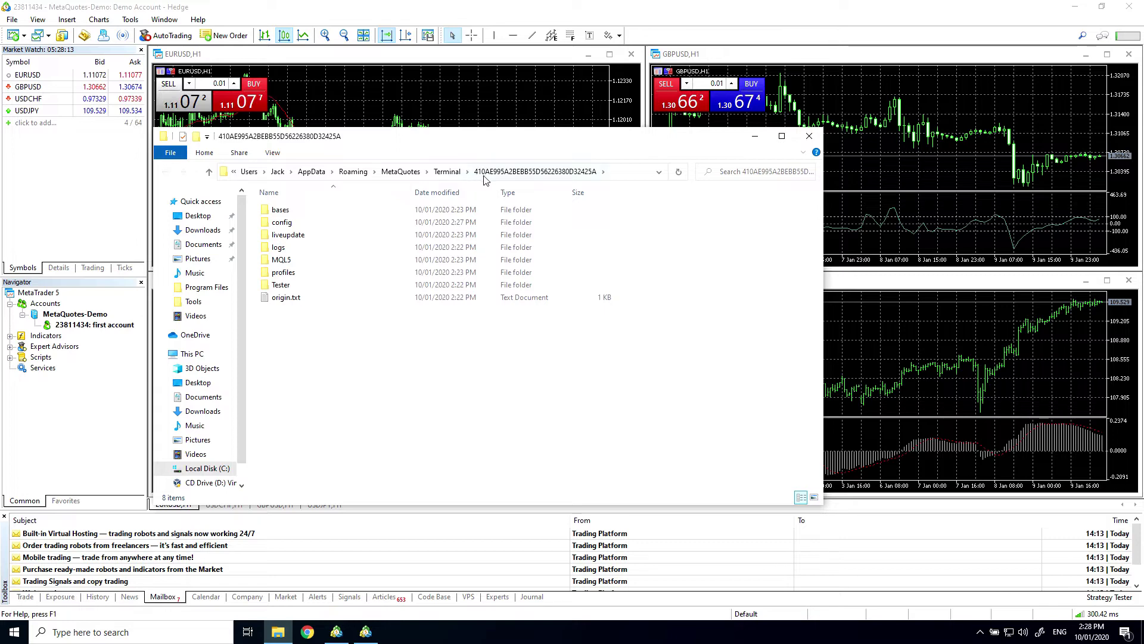
Step: Show the data folder's full AppData path in the address bar, then close the window
left_click(623, 172)
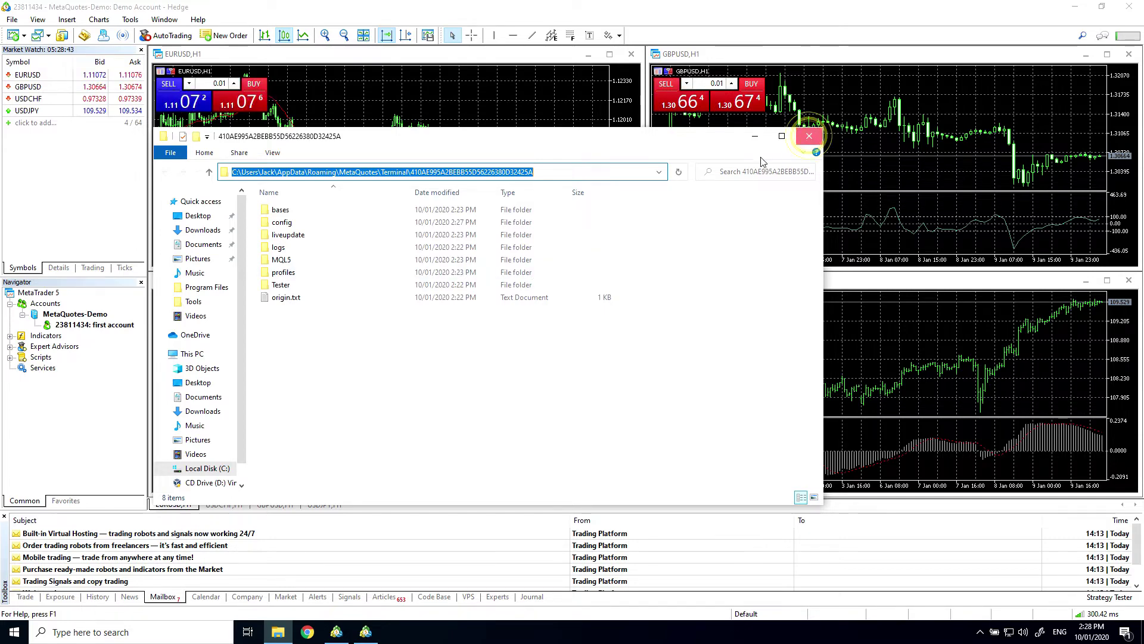
left_click(806, 141)
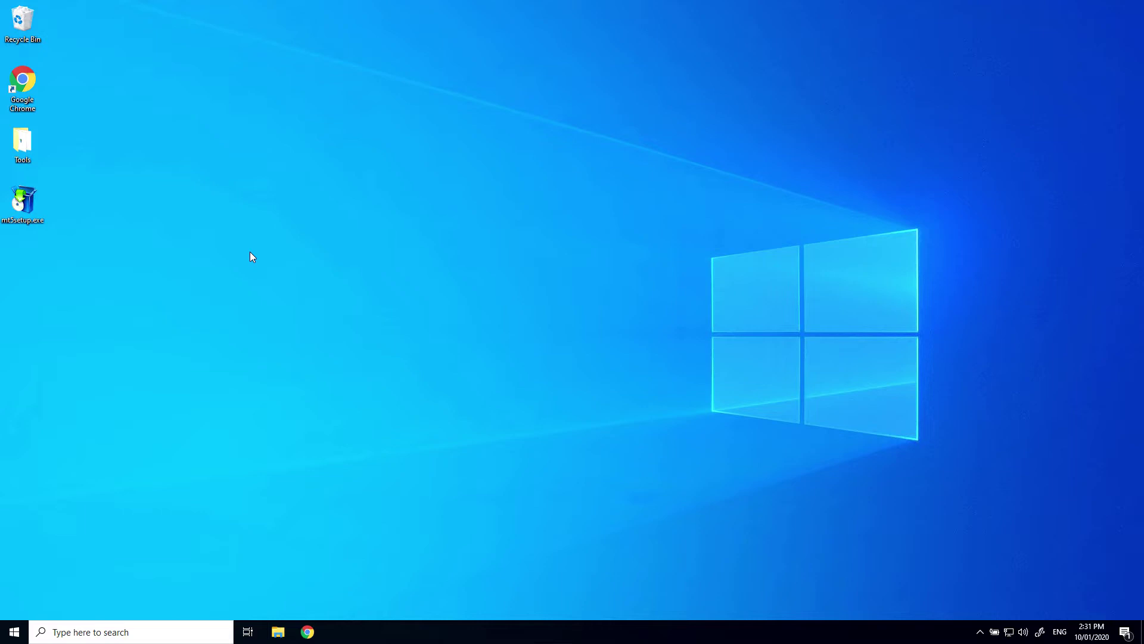
Step: Run mt5setup.exe, approve the UAC prompt, and accept the license
double_click(24, 203)
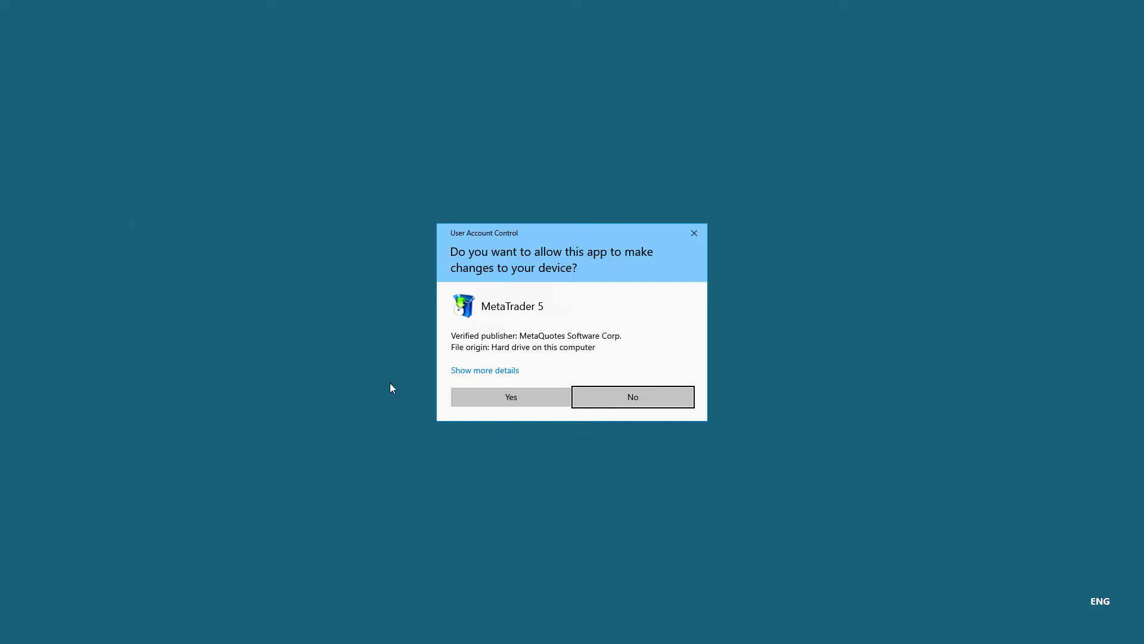
left_click(474, 399)
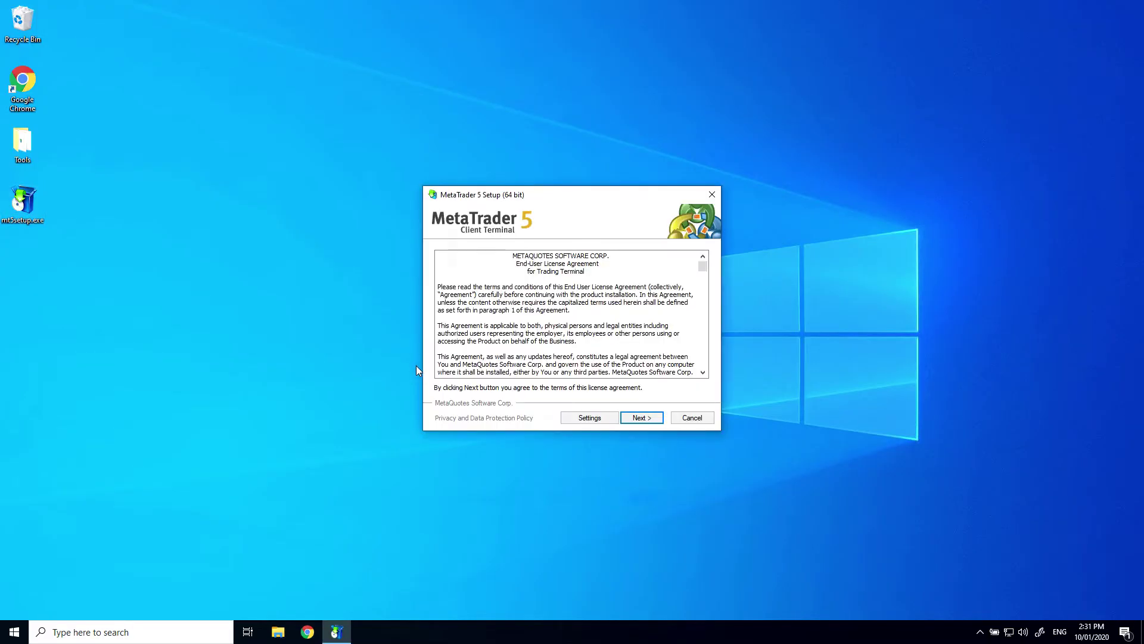
left_click(582, 419)
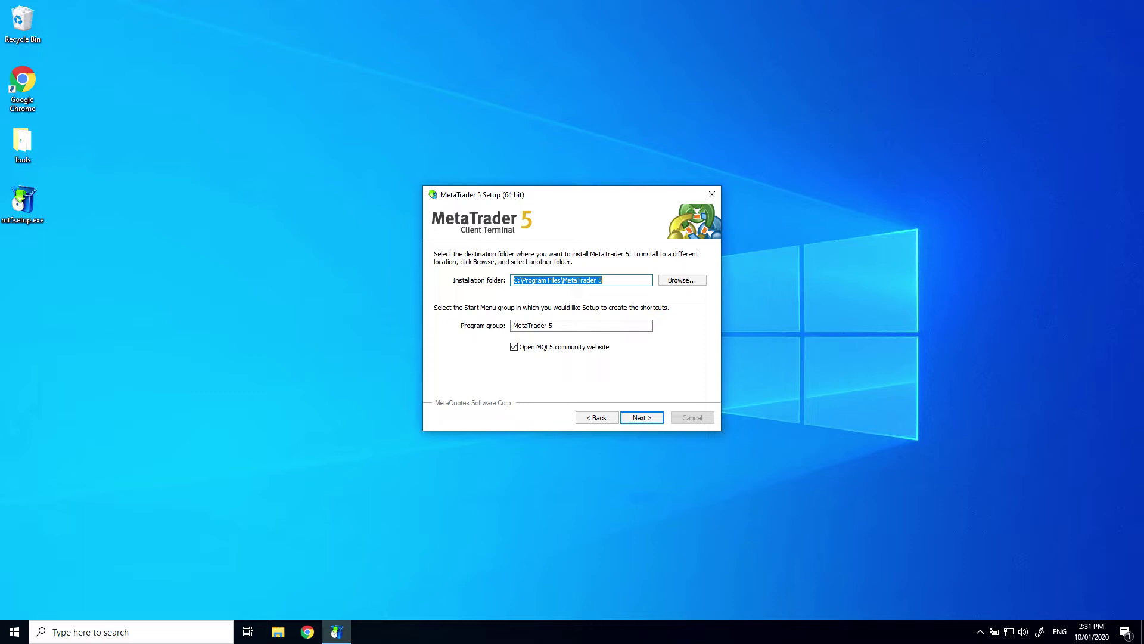
Step: Set the installation folder to C:\MT\MT5, disable the MQL5.community website, and install
left_click(617, 279)
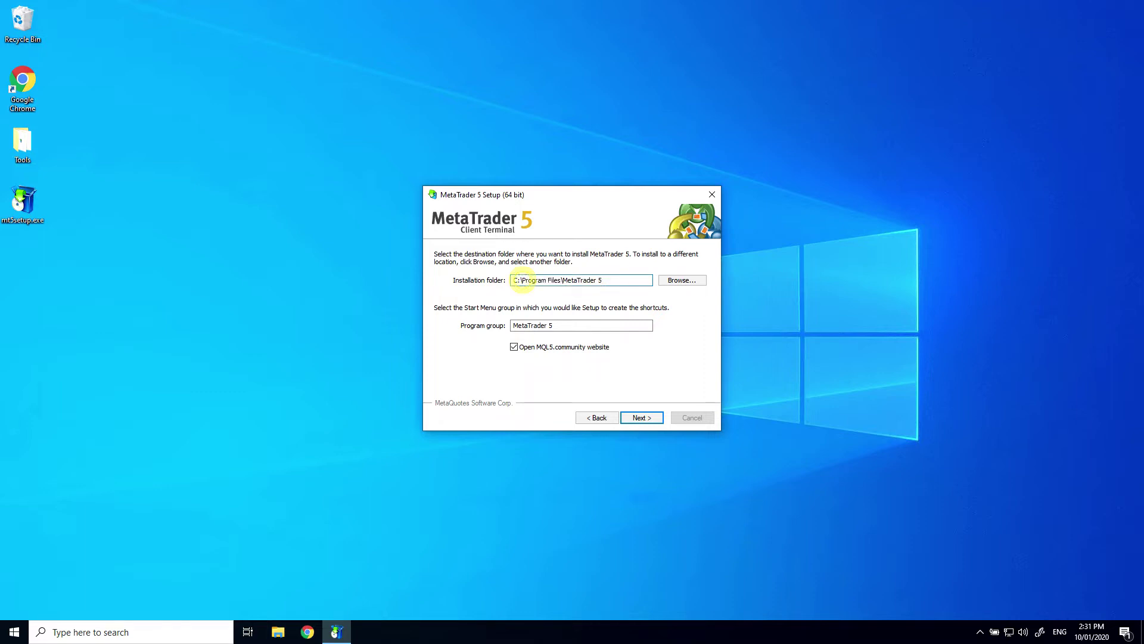
left_click_drag(522, 280, 603, 280)
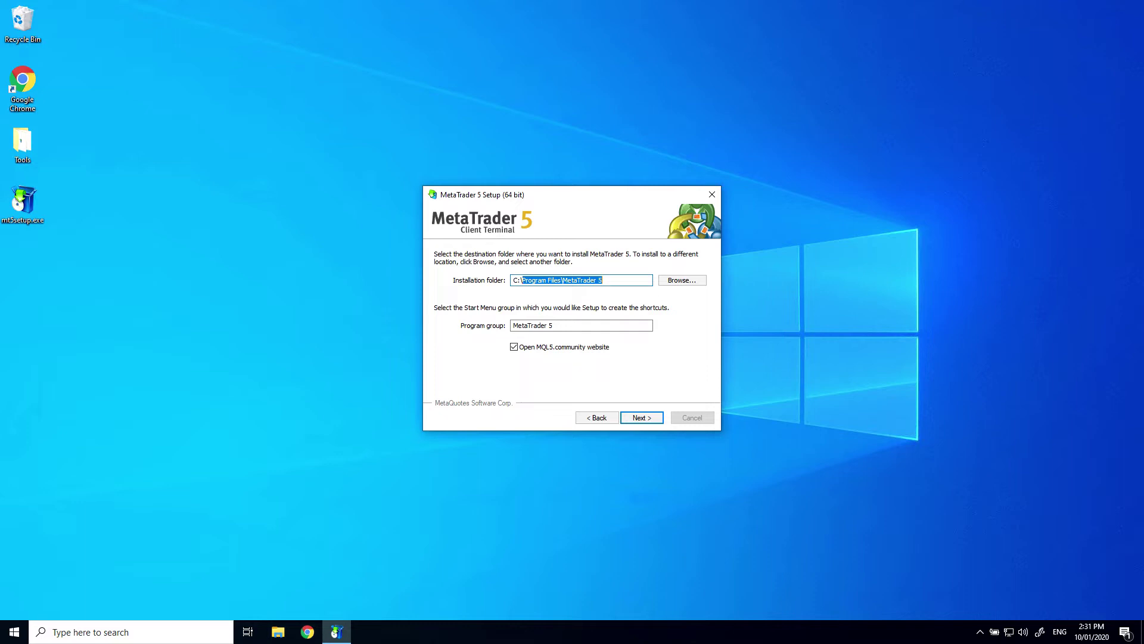
type("MT\\MT5")
left_click(514, 347)
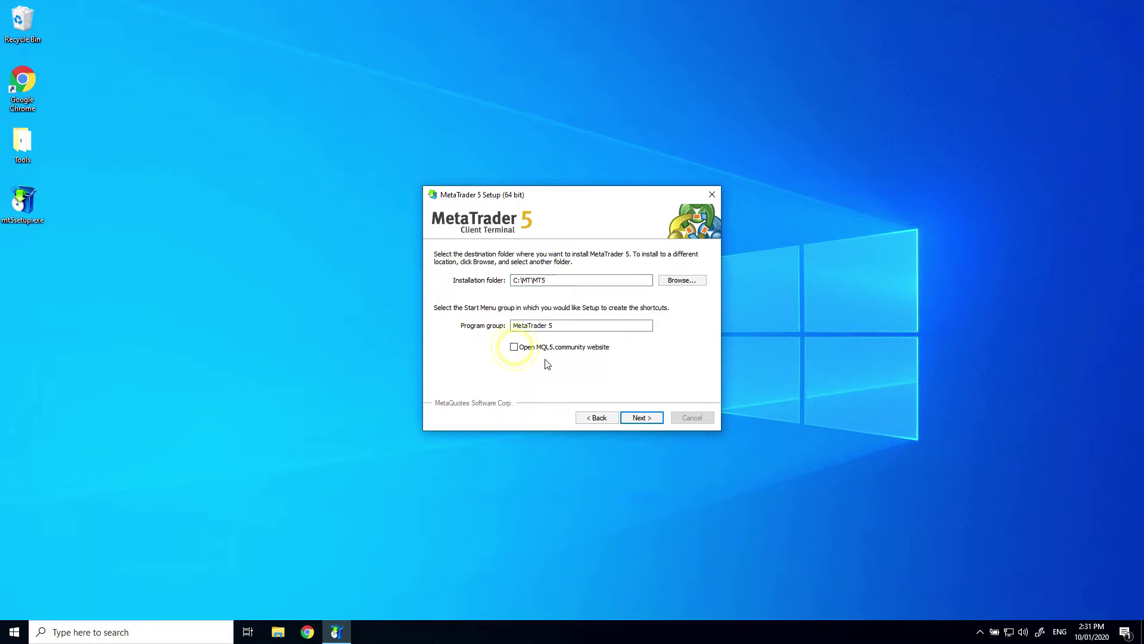
left_click(641, 417)
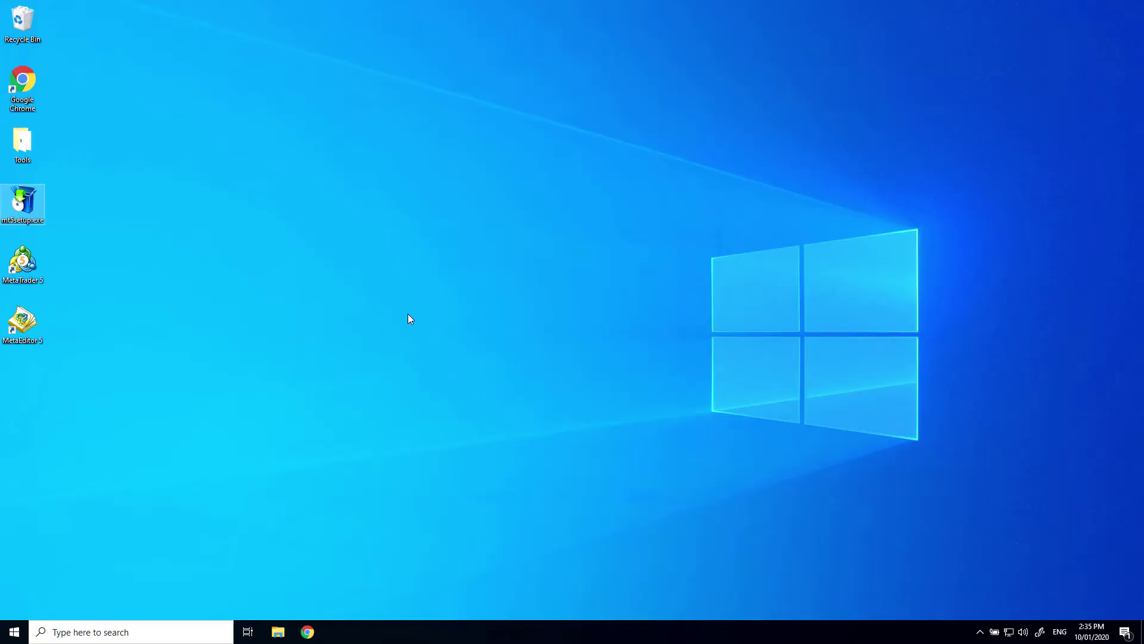
Step: Open the C:\MT folder in a new File Explorer window
left_click(410, 319)
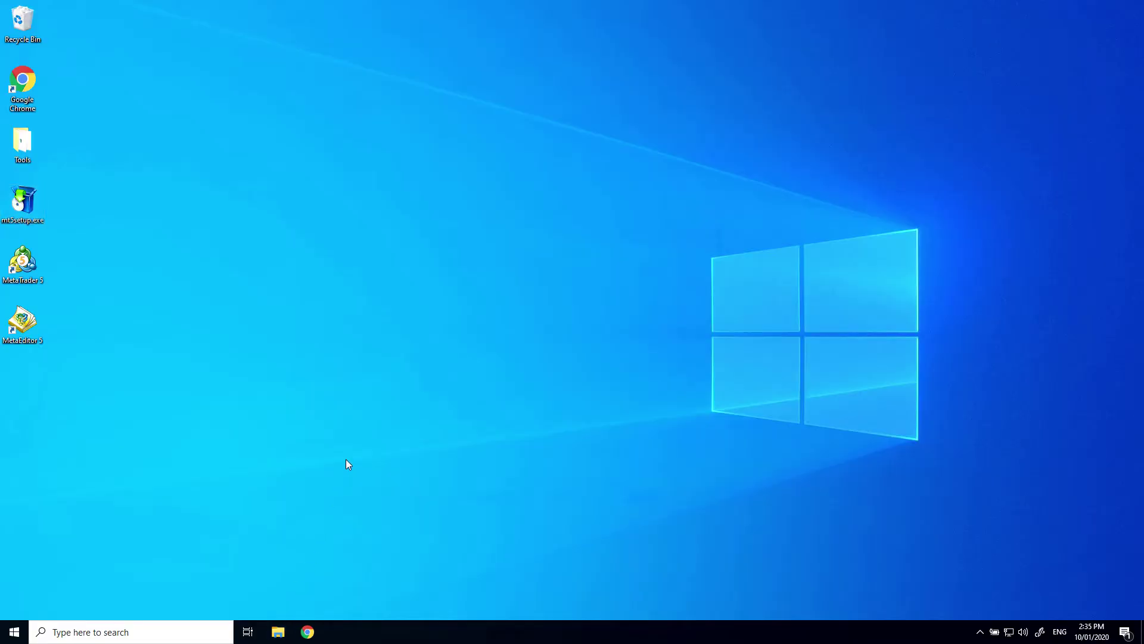
key("super+e")
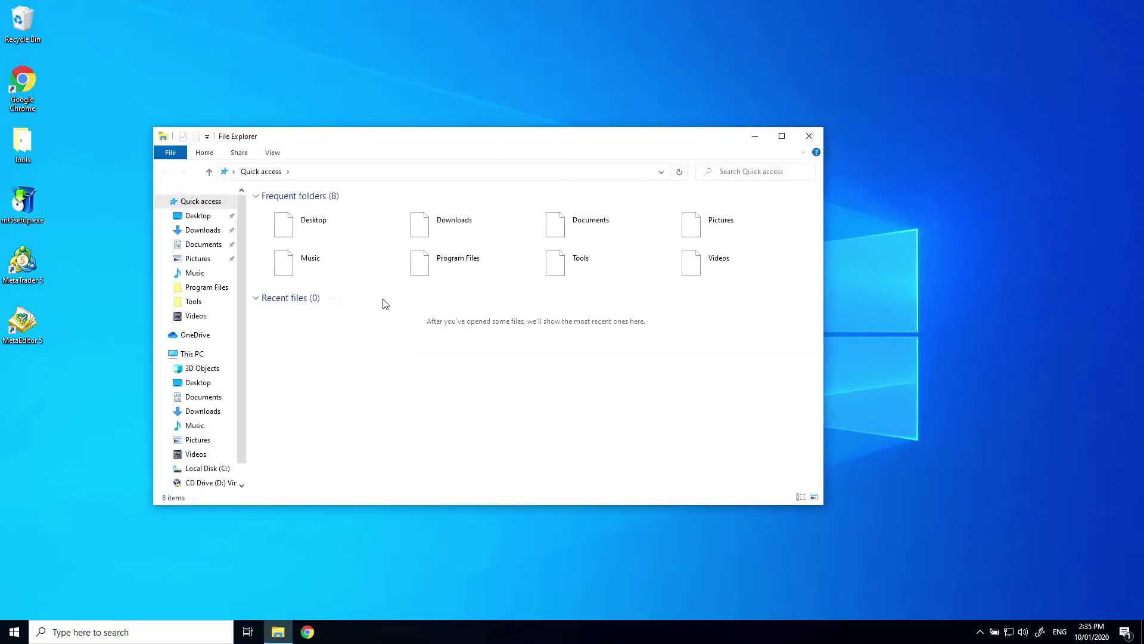
left_click(192, 354)
left_click(303, 329)
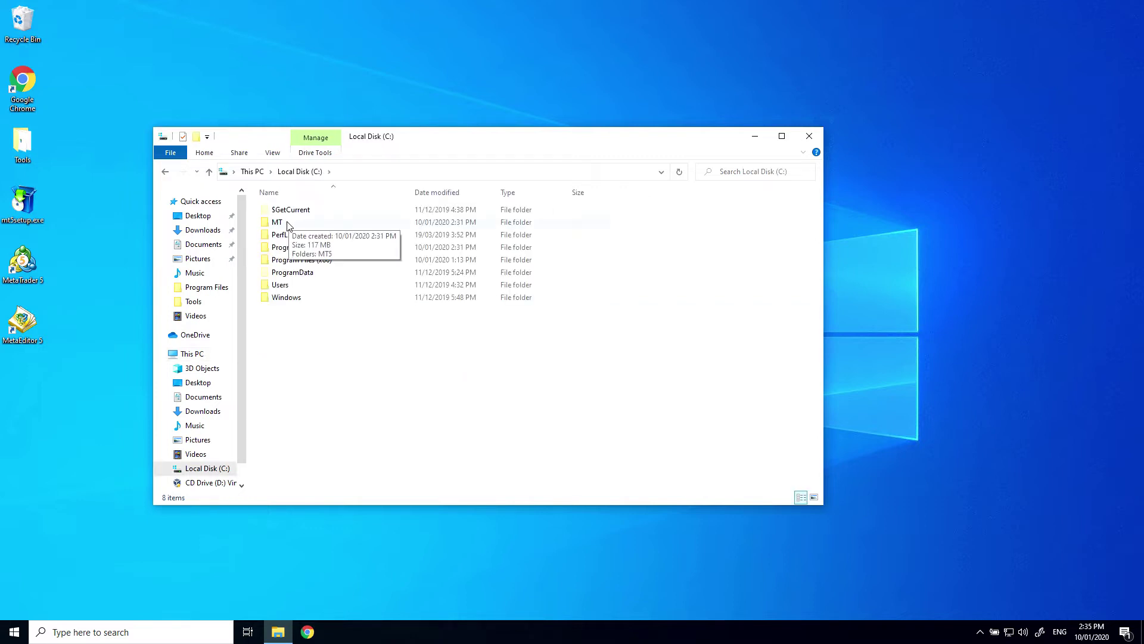
double_click(279, 223)
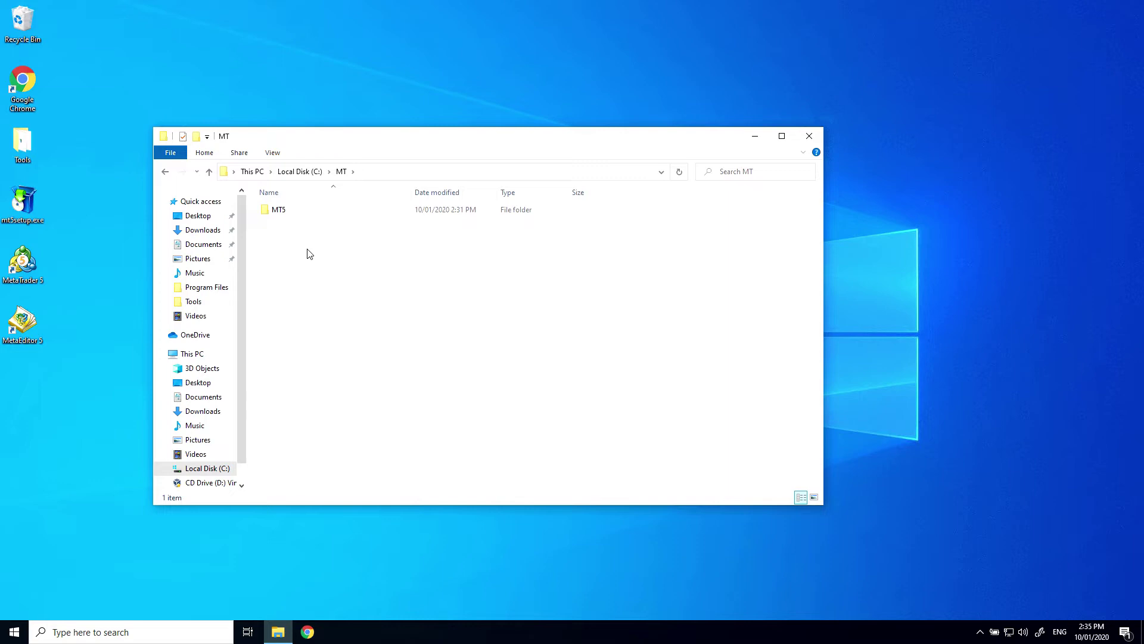
Step: Copy and paste the MT5 folder, naming the duplicate MT5 Demo 1
left_click(279, 214)
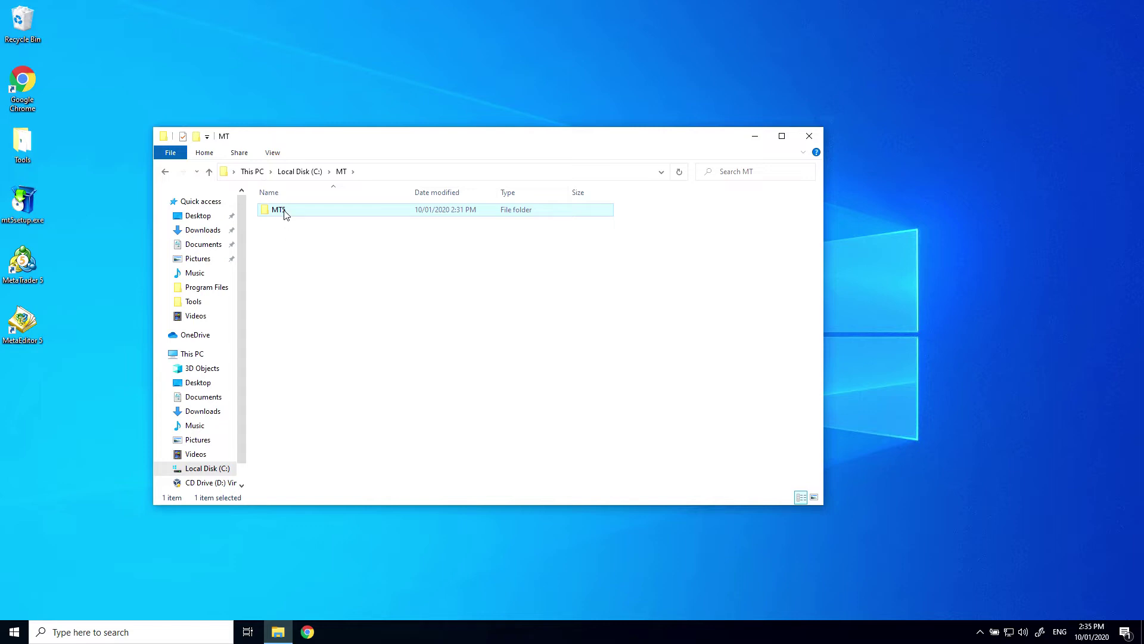
right_click(285, 215)
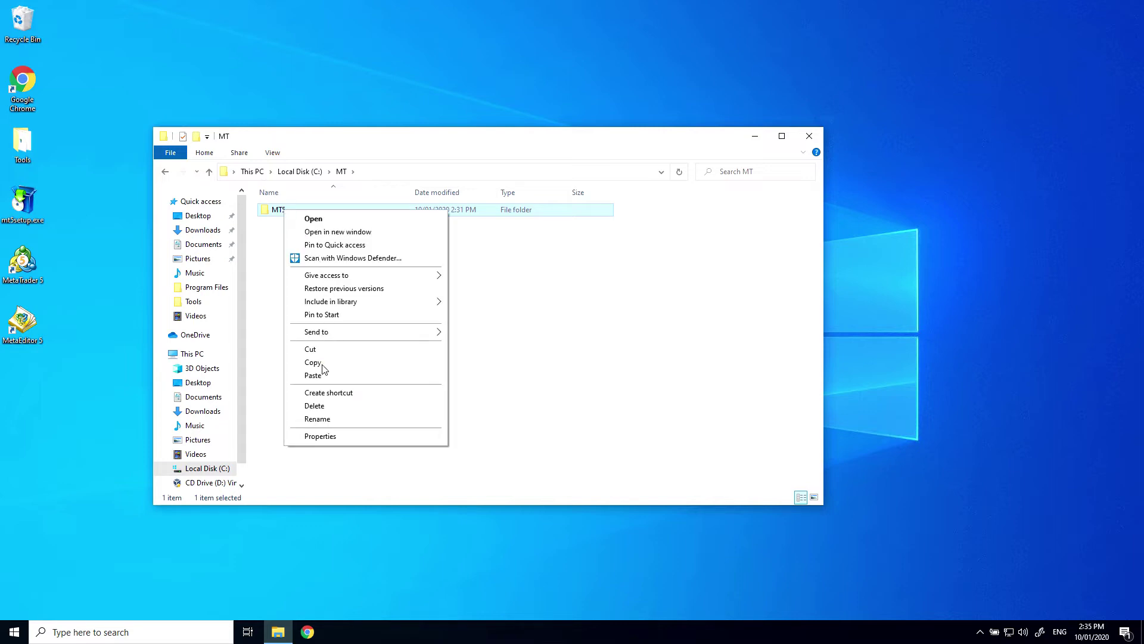
left_click(322, 363)
right_click(303, 299)
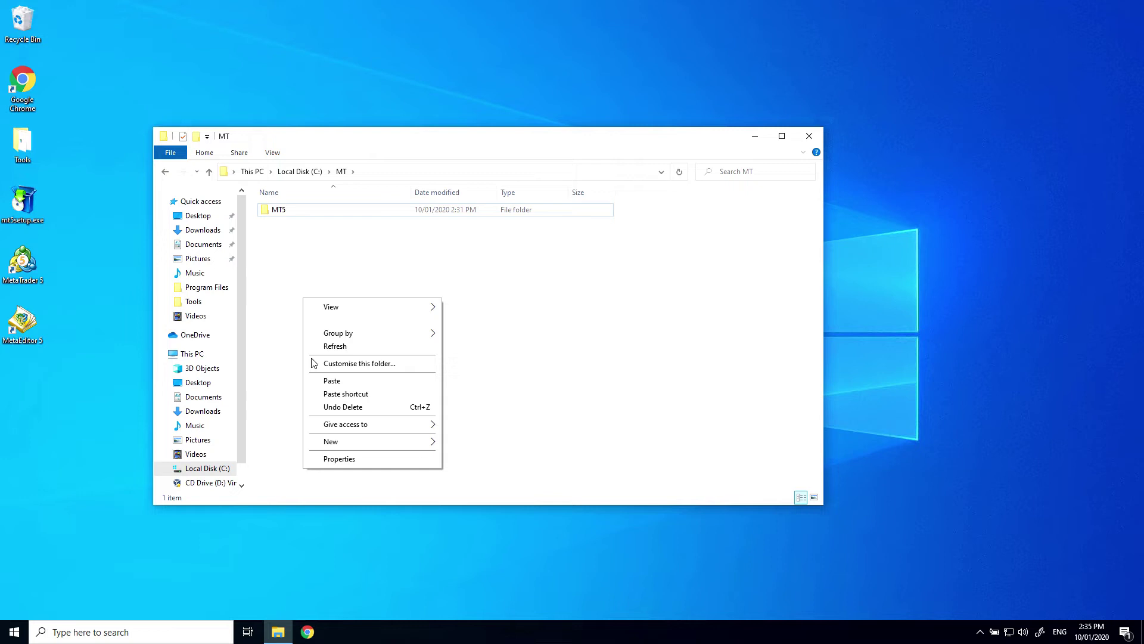
left_click(331, 381)
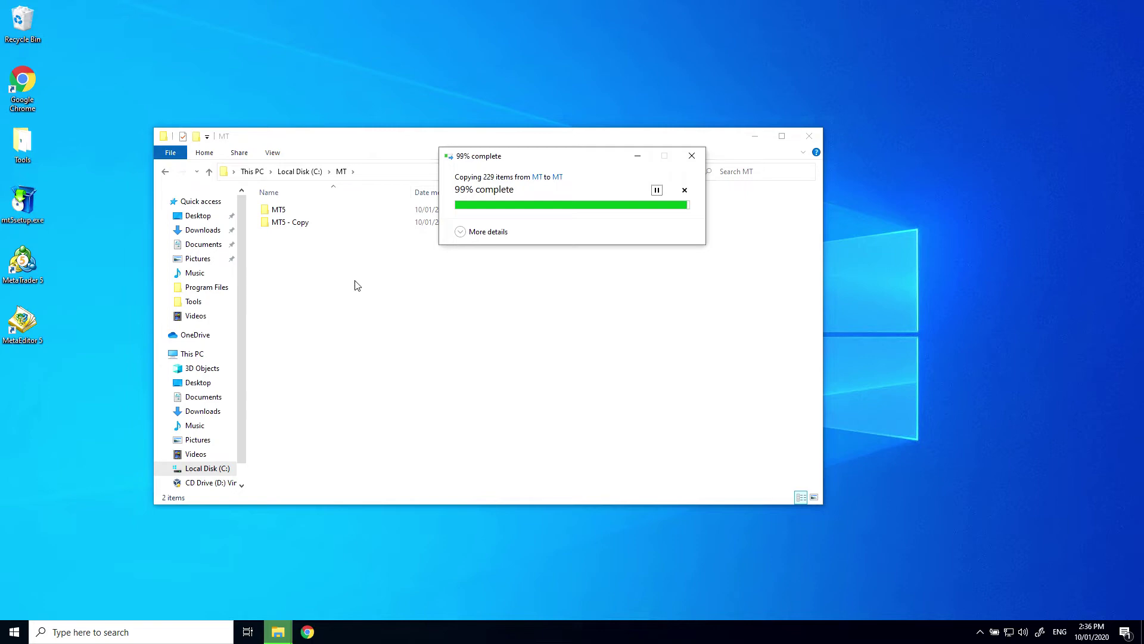
left_click(307, 224)
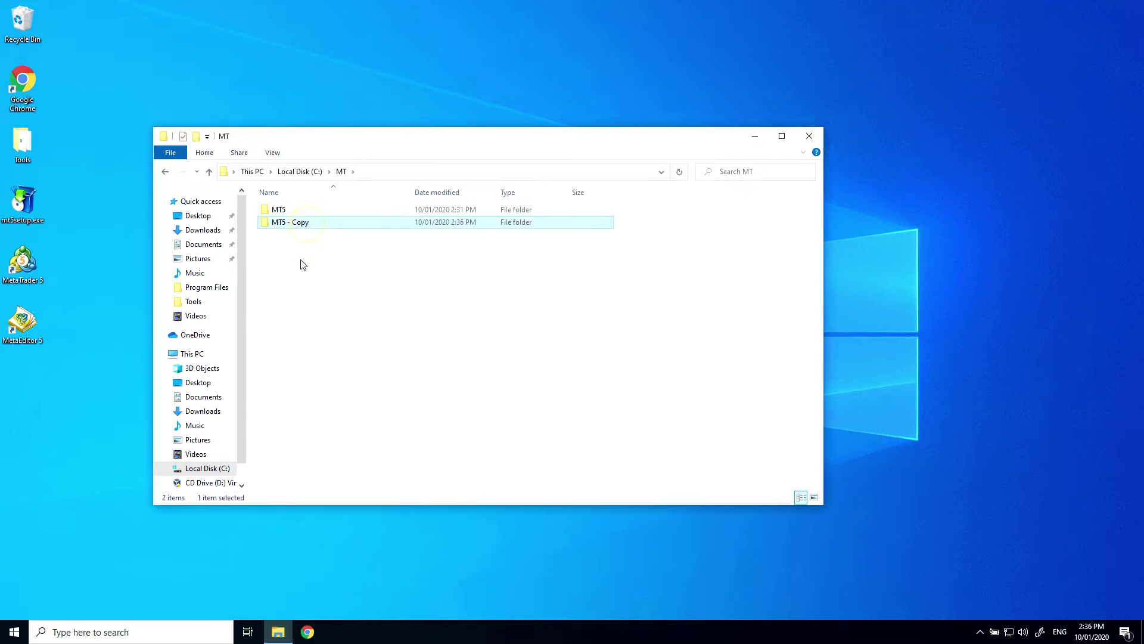
type("MT")
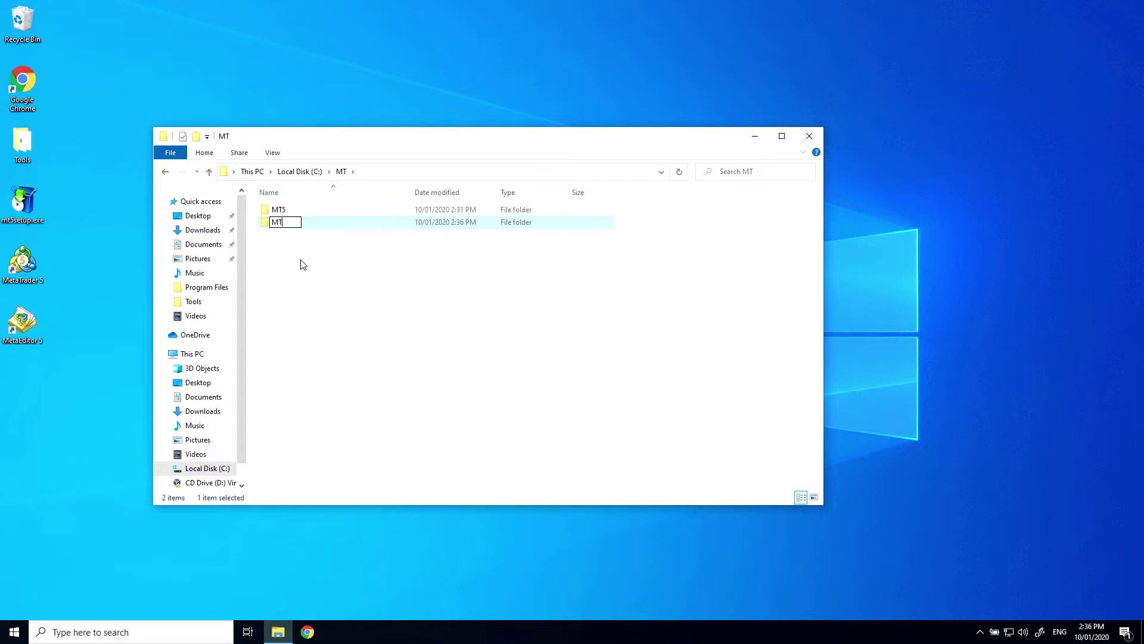
type("5 Demo 1")
key("Return")
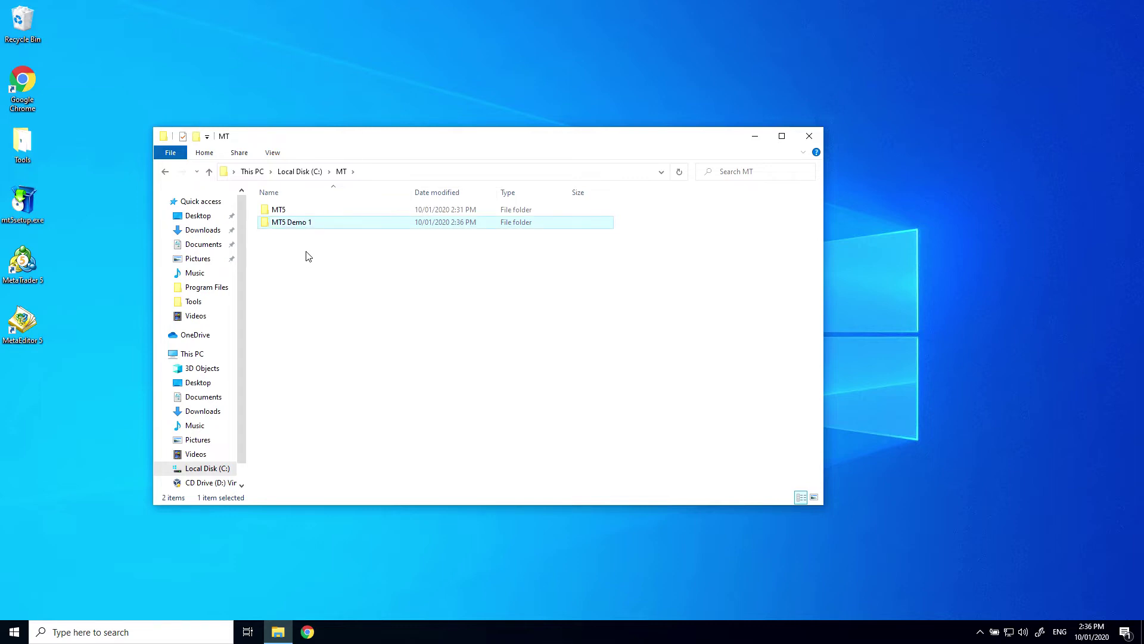
Step: Inside MT5 Demo 1, create a terminal64.exe shortcut named MT5 Demo 1
double_click(302, 224)
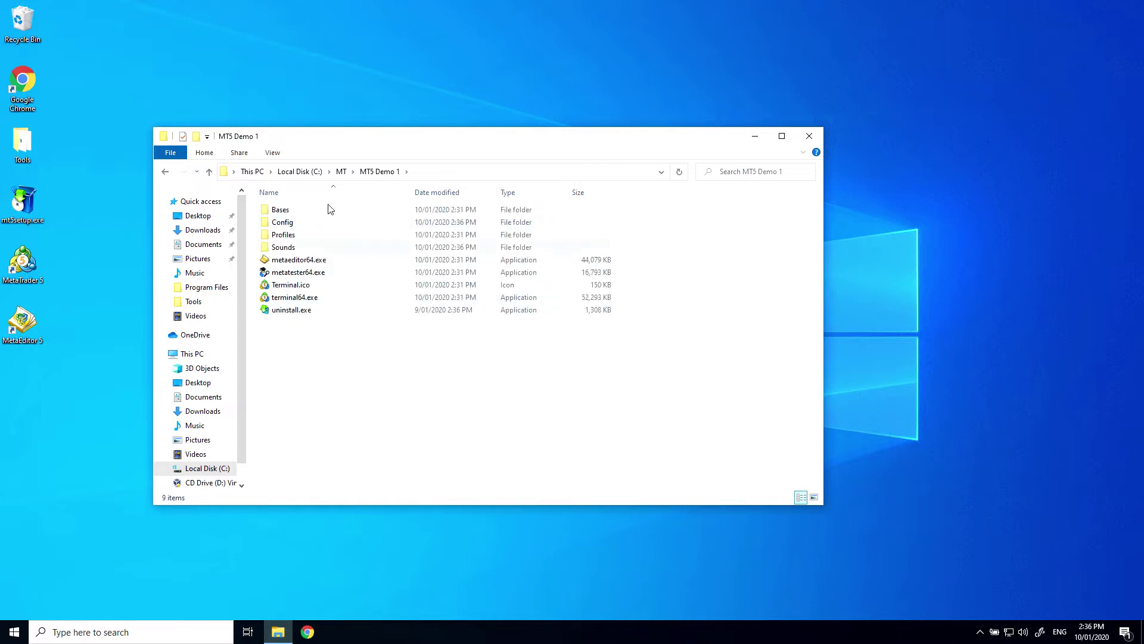
right_click(292, 299)
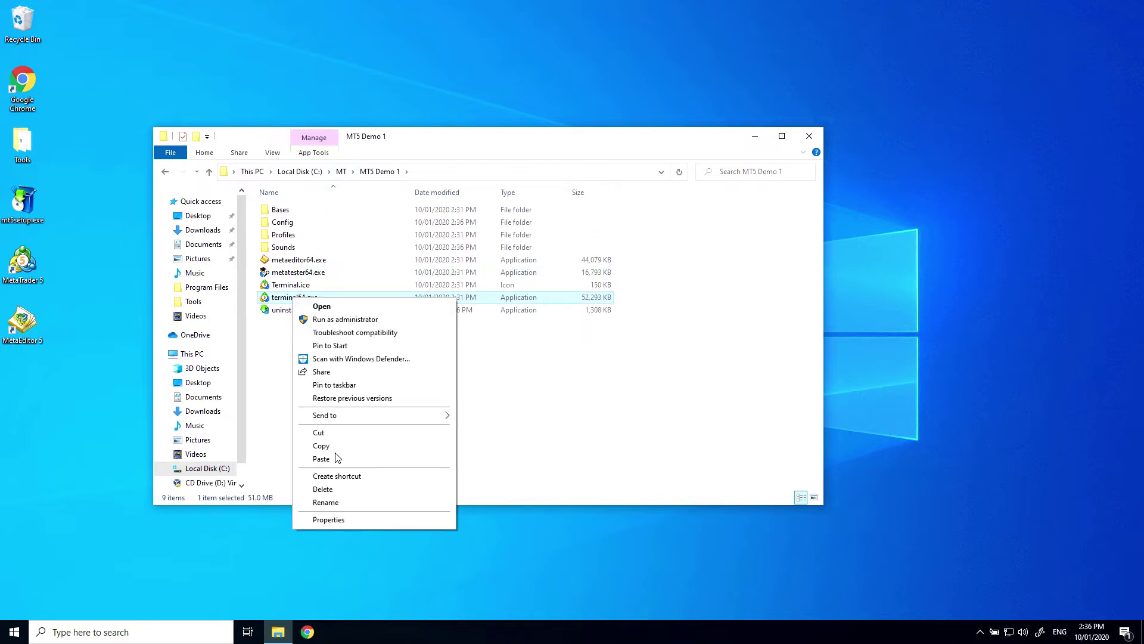
left_click(338, 476)
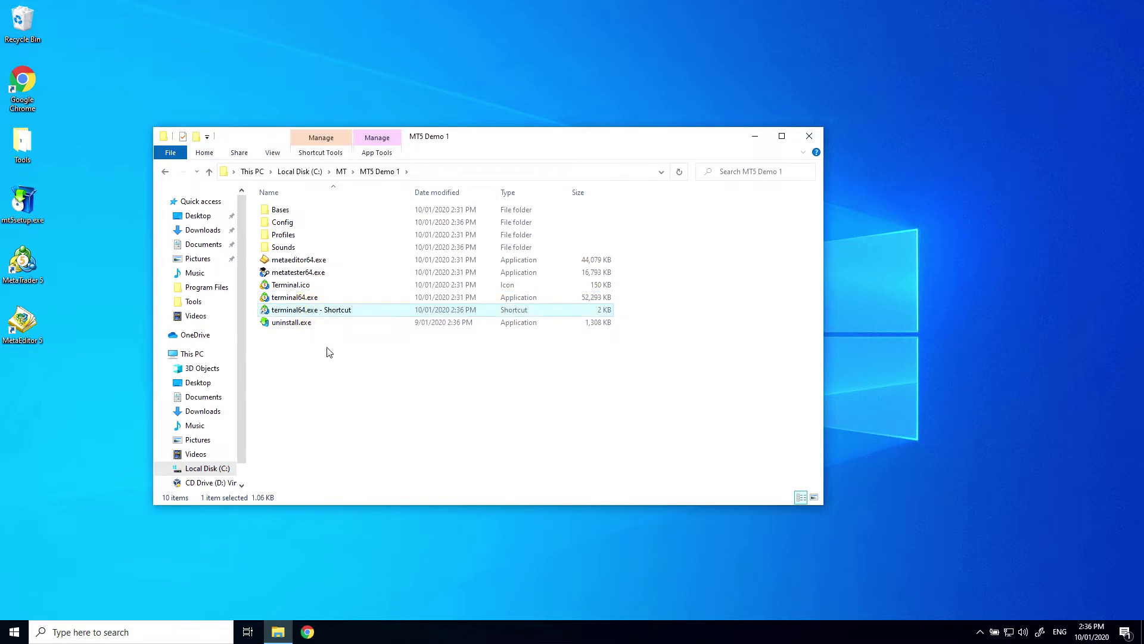
key("F2")
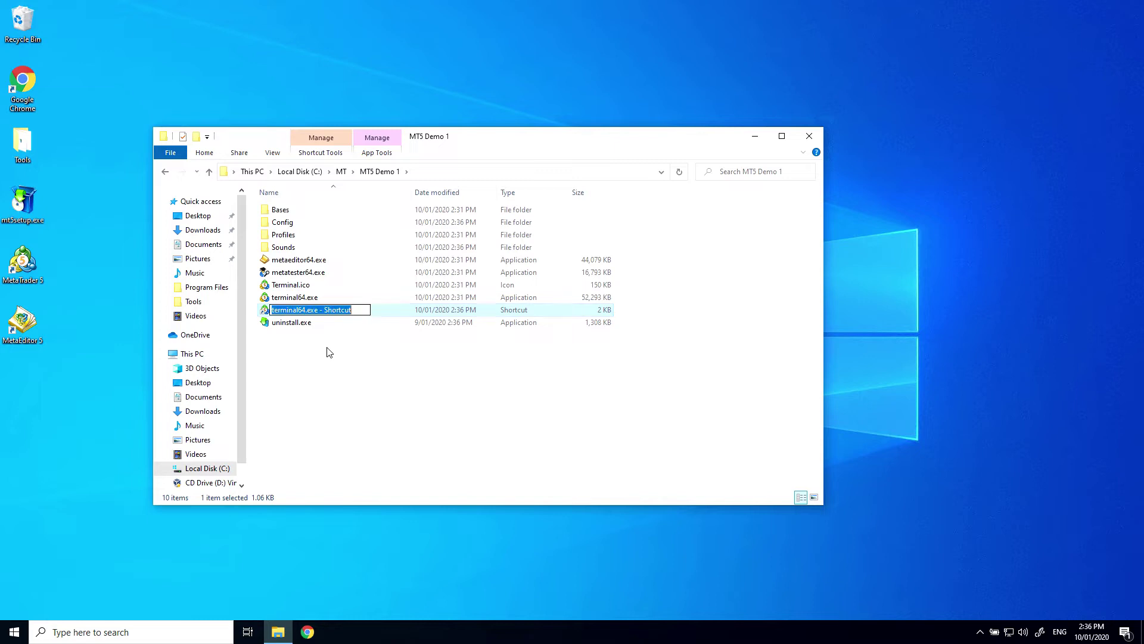
type("MT5")
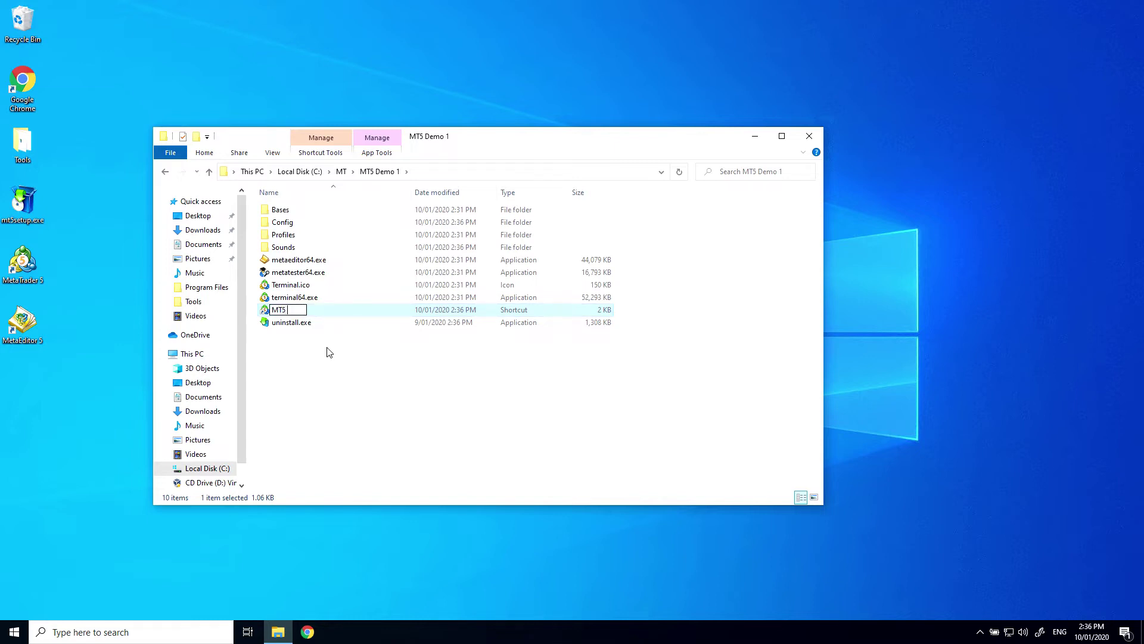
type(" Demo 1")
key("Return")
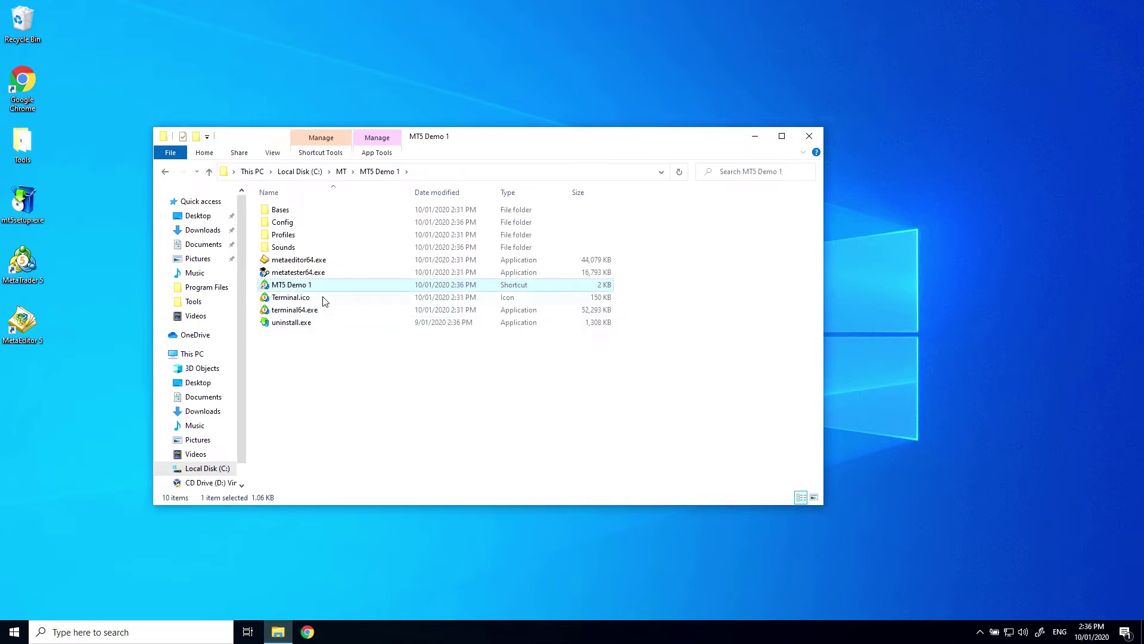
right_click(295, 286)
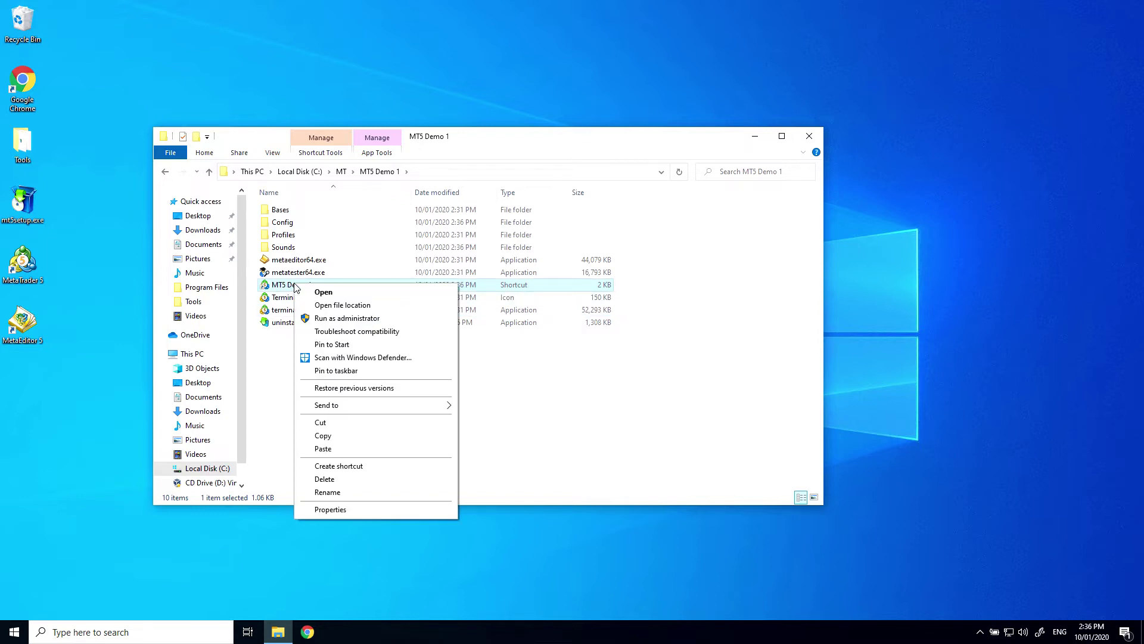
left_click(273, 367)
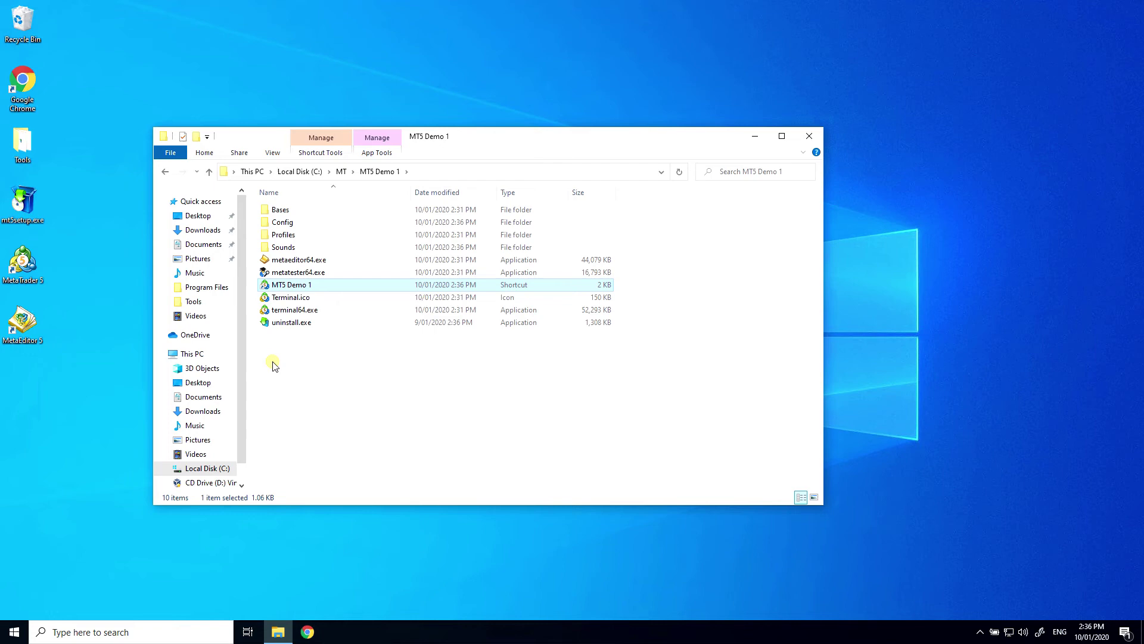
left_click(272, 366)
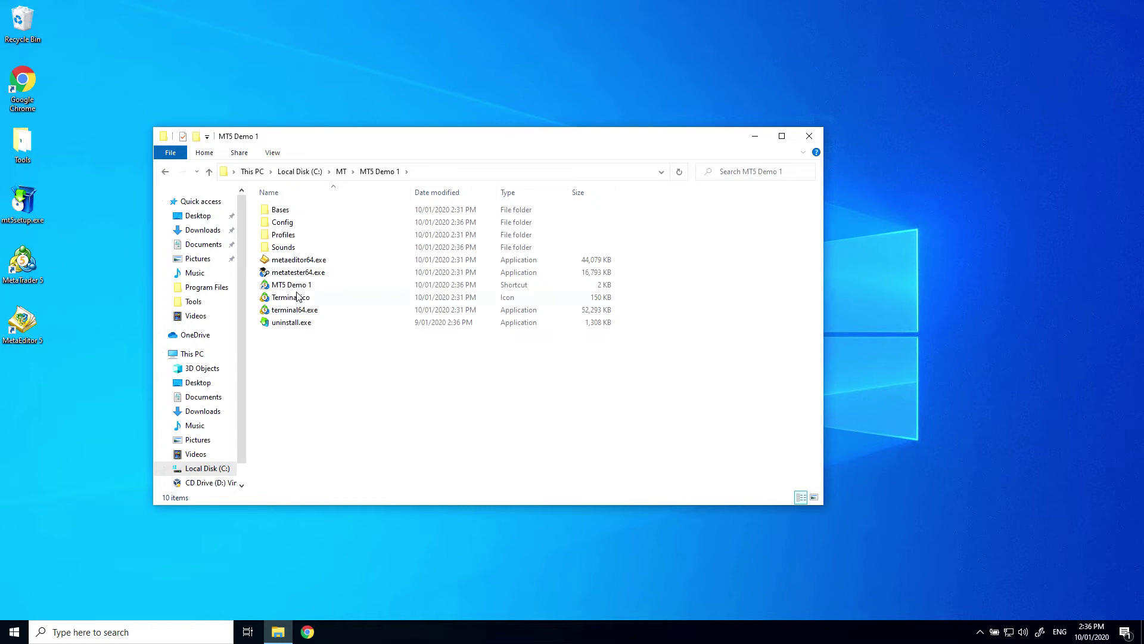
Step: Append /portable to the MT5 Demo 1 shortcut's Target in its properties
right_click(292, 288)
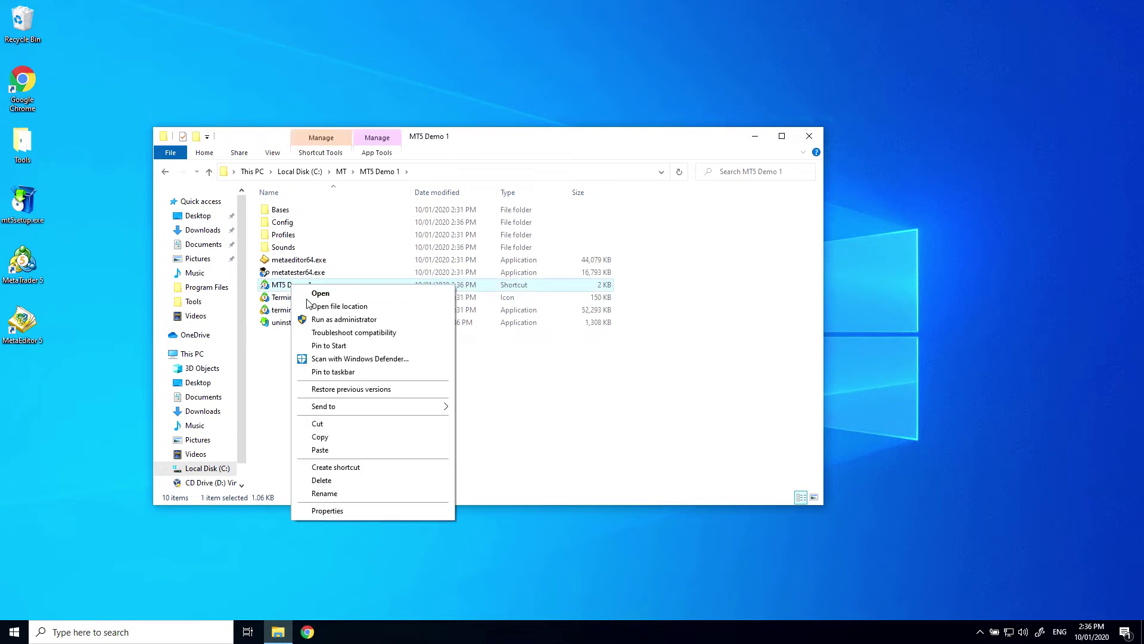
left_click(328, 511)
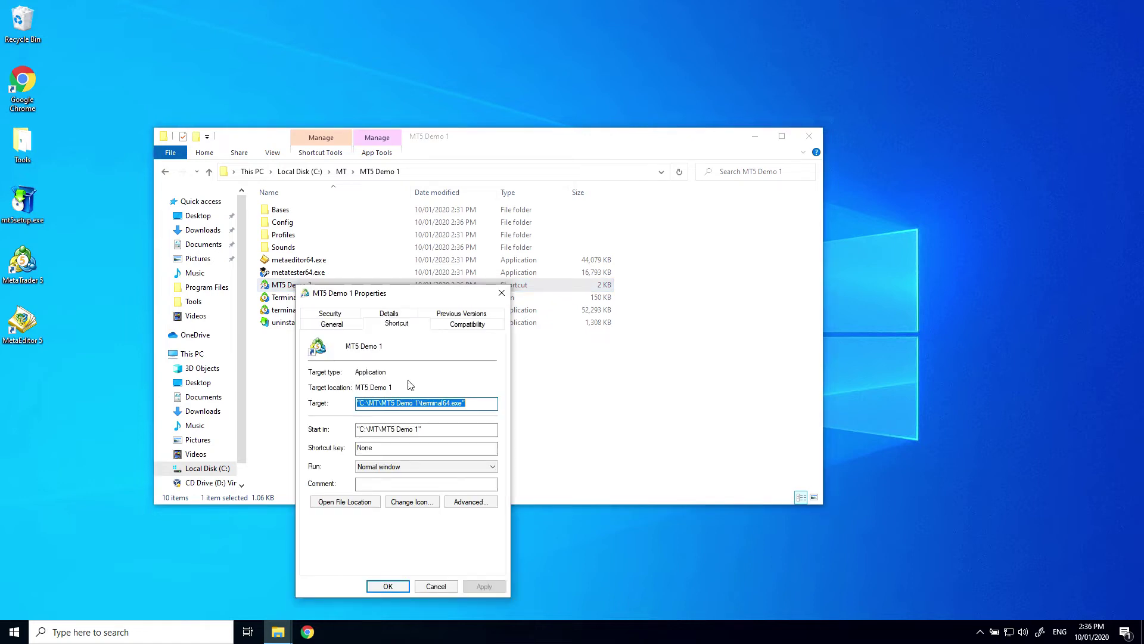
left_click(480, 403)
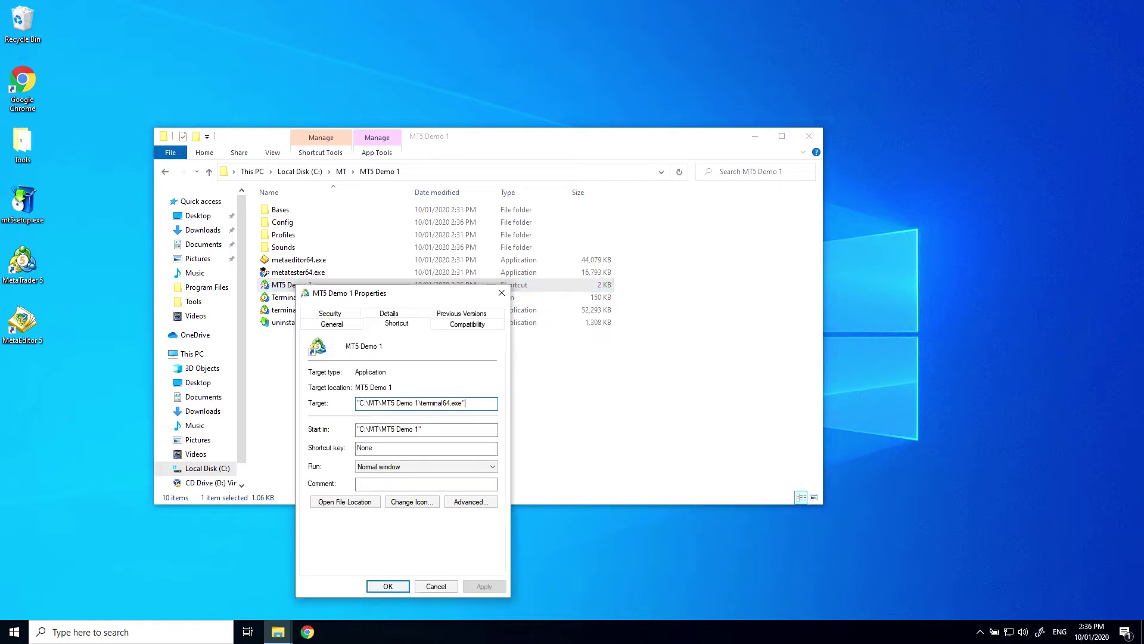
type("/portable")
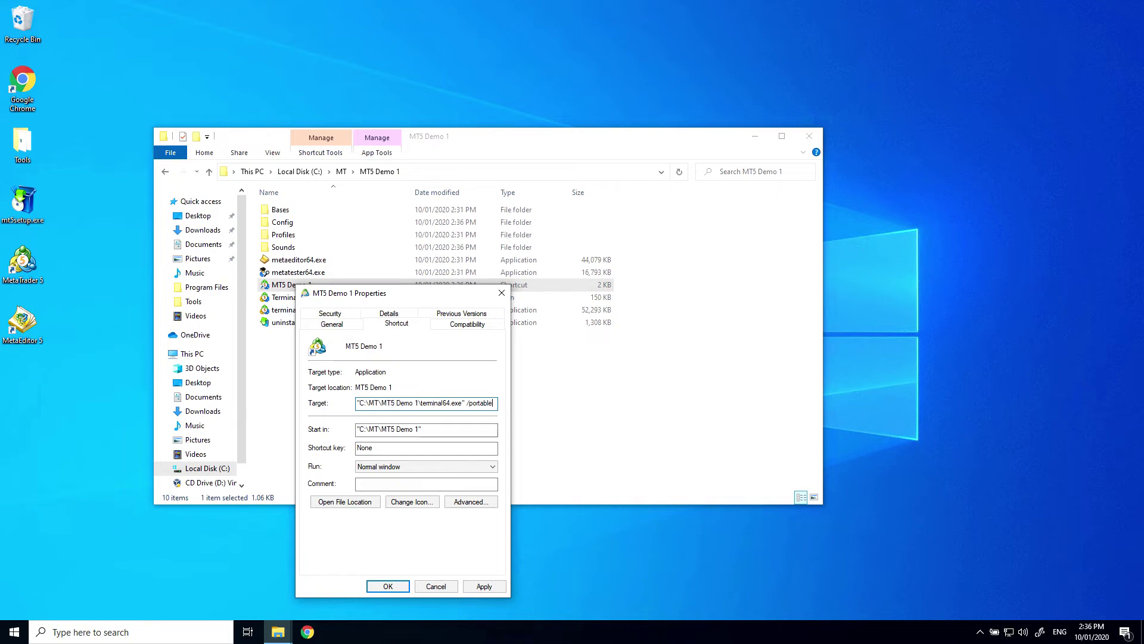
left_click(395, 587)
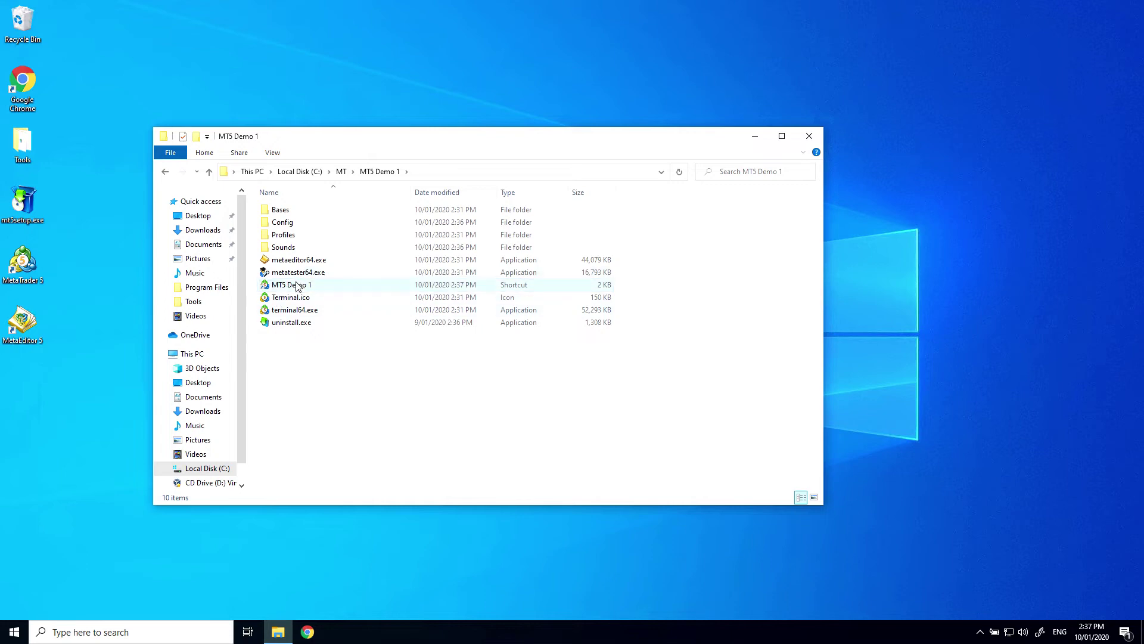
Step: Move the MT5 Demo 1 shortcut onto the desktop and close the folder window
left_click_drag(296, 287, 30, 379)
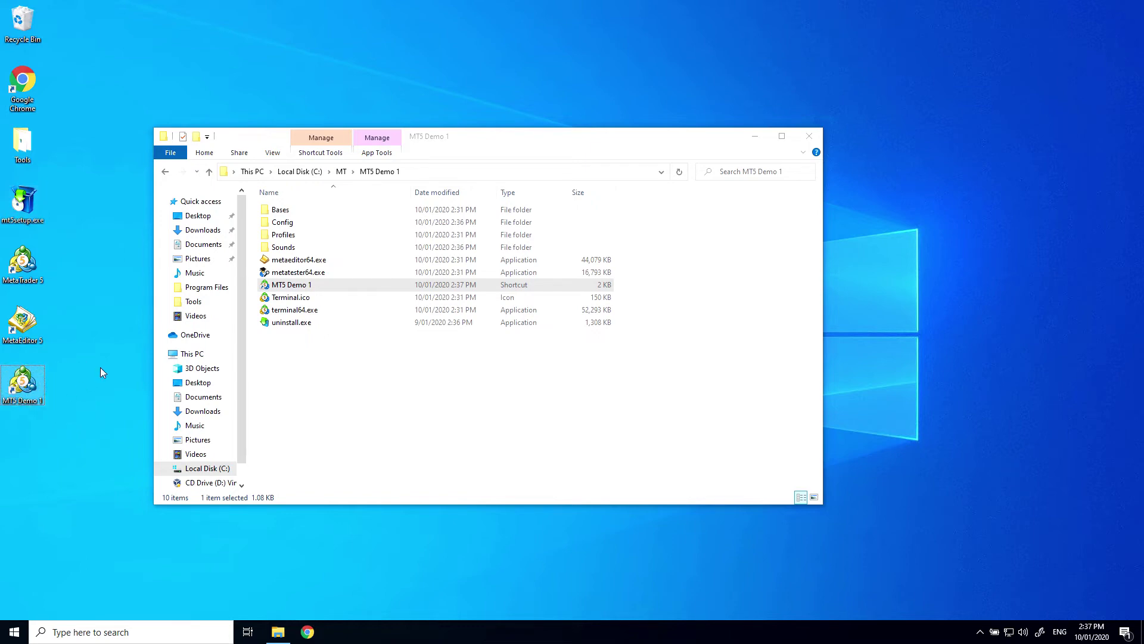
left_click(809, 136)
left_click(177, 314)
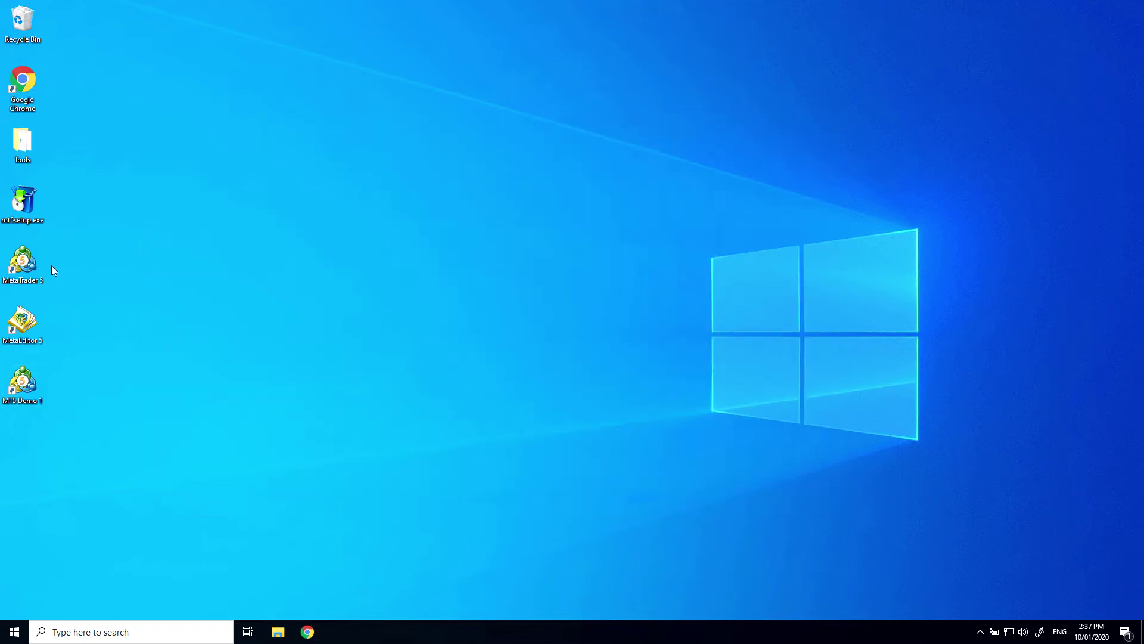
Step: Launch MetaTrader 5 from its desktop icon
double_click(23, 263)
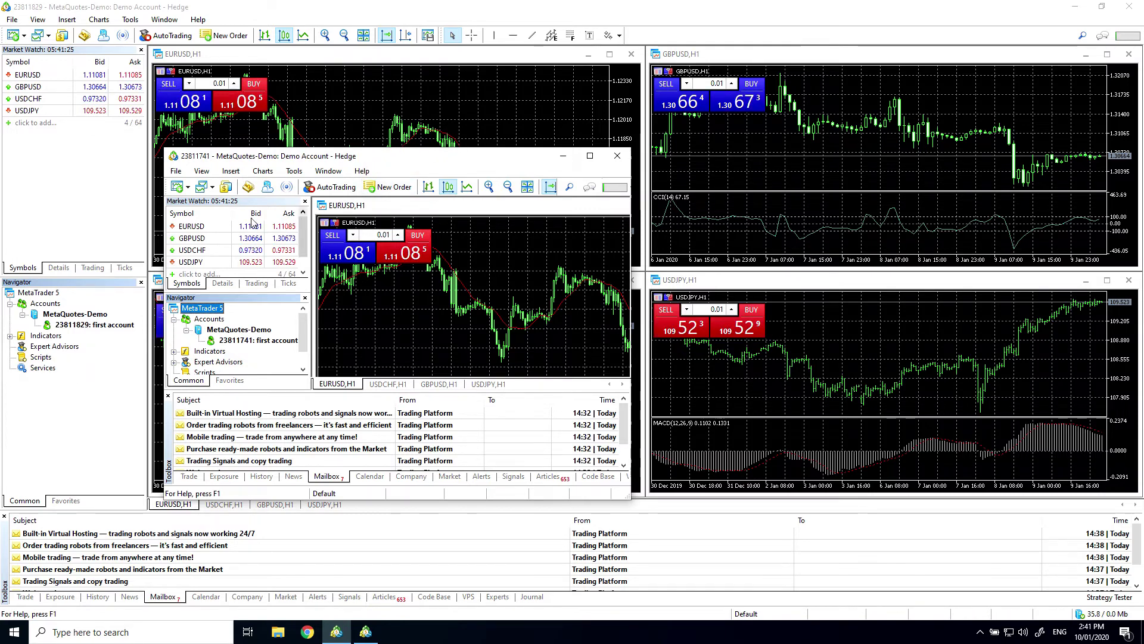
Step: Open each terminal's data folder, closing the AppData one and revealing C:\MT\MT5 Demo 1
left_click(178, 174)
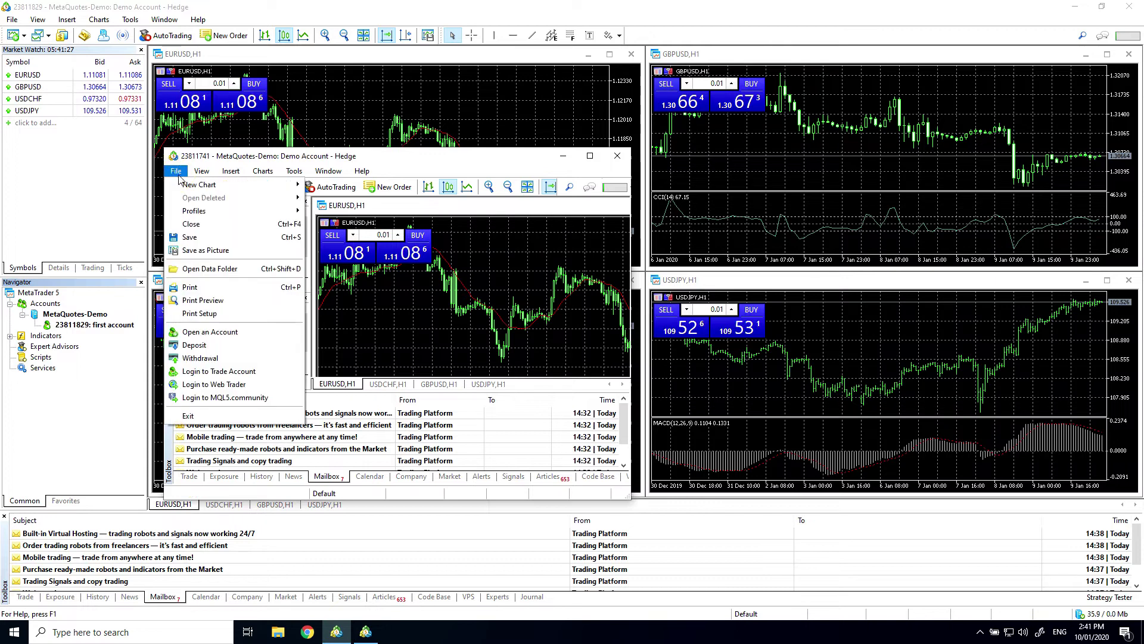
left_click(206, 269)
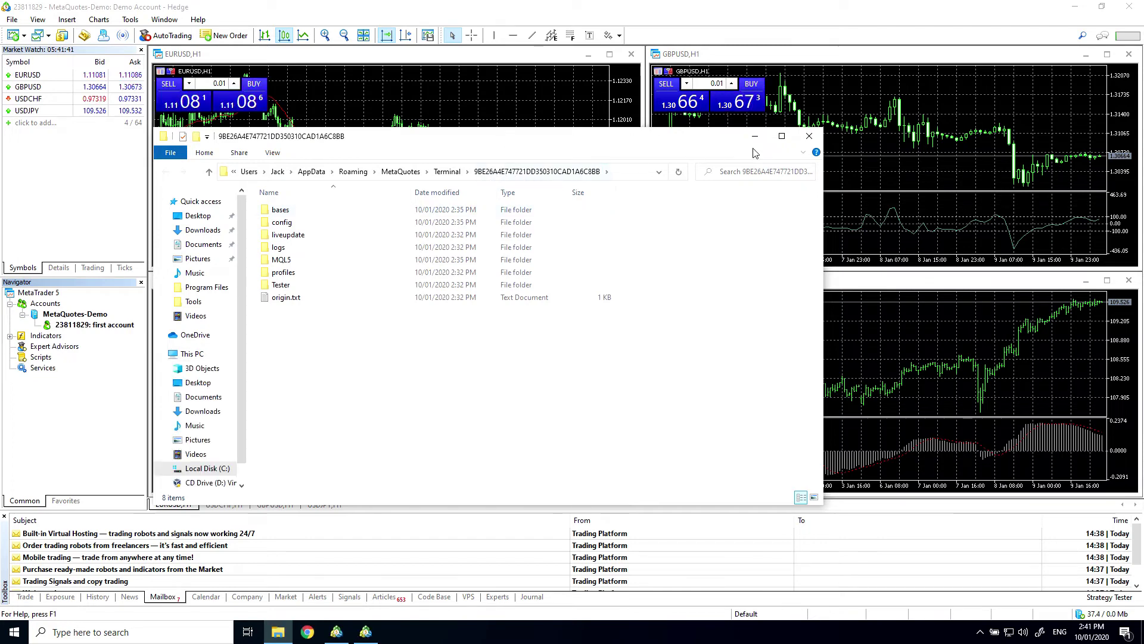
left_click(810, 137)
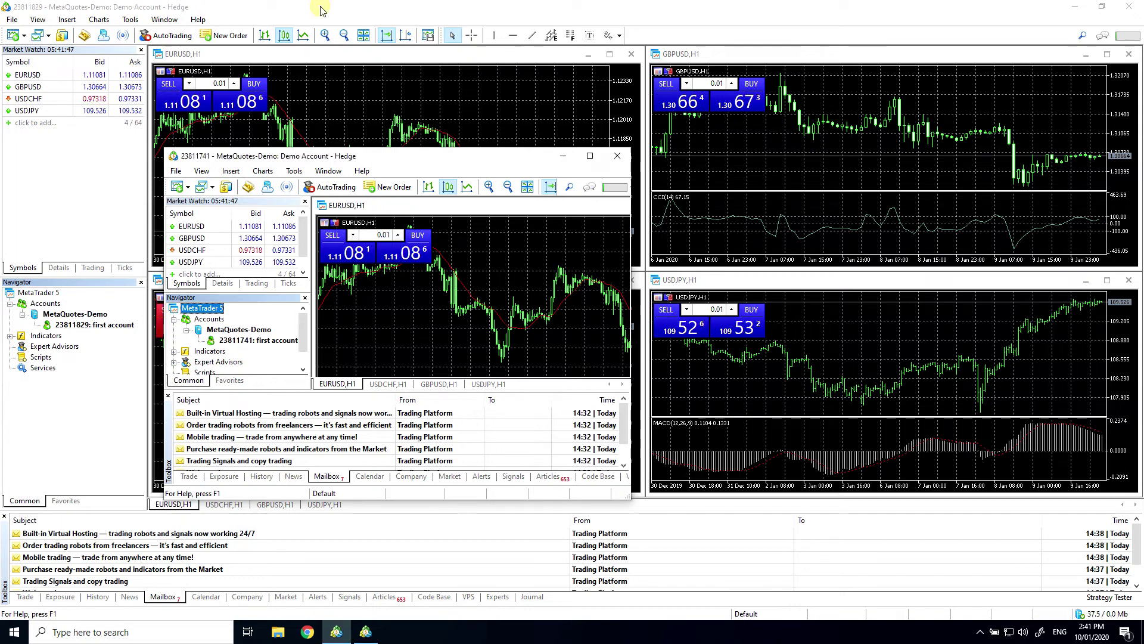
left_click(264, 31)
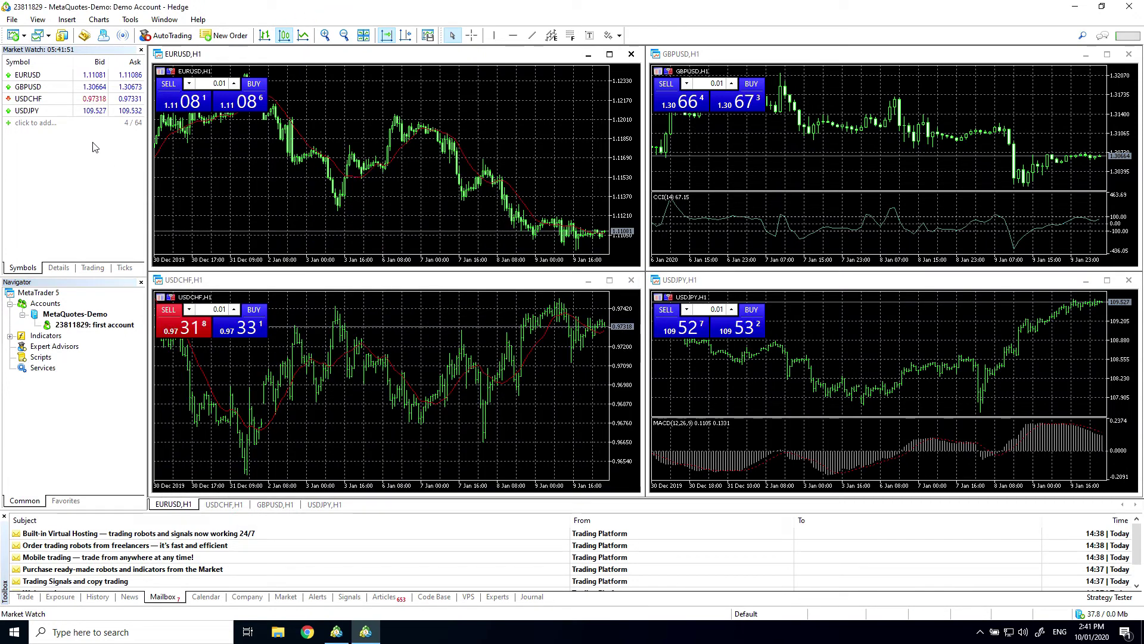
left_click(13, 20)
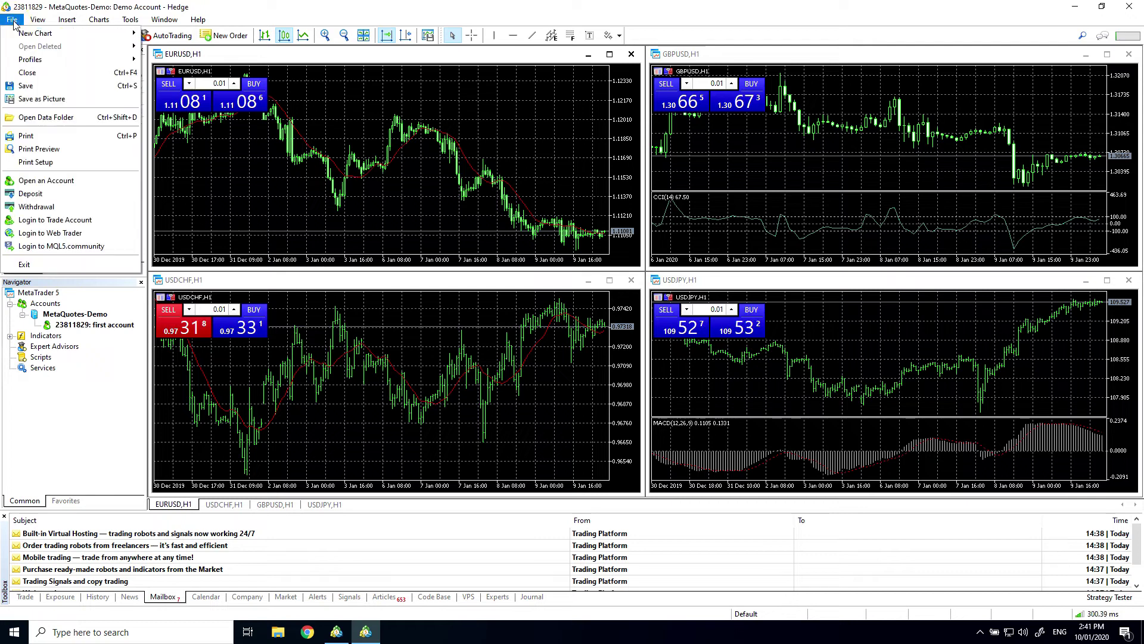
left_click(41, 118)
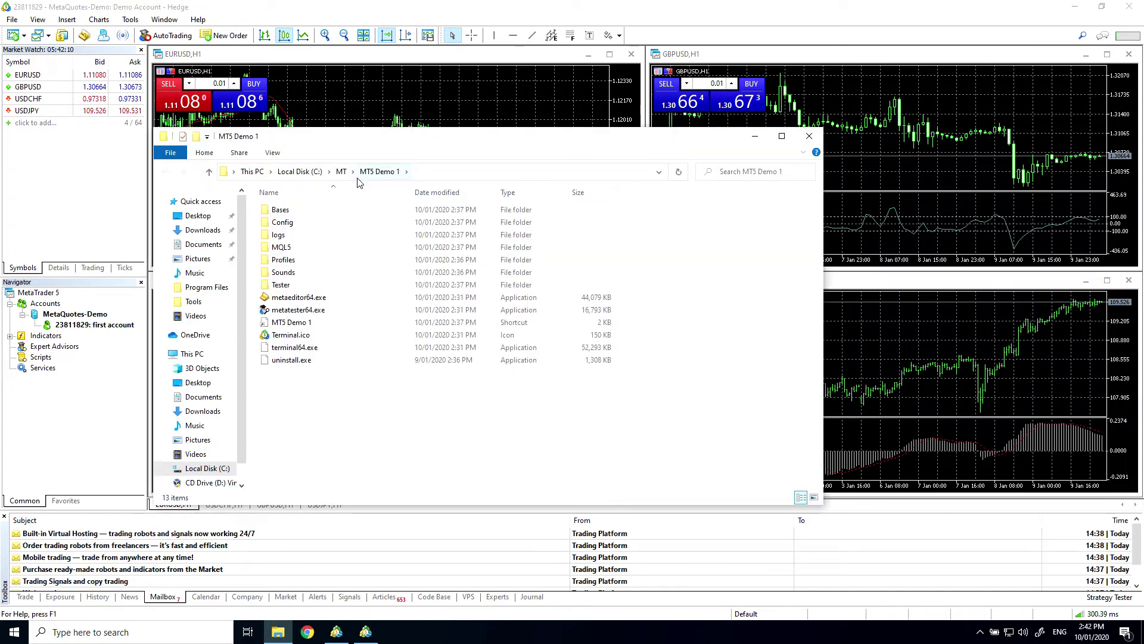
left_click(423, 171)
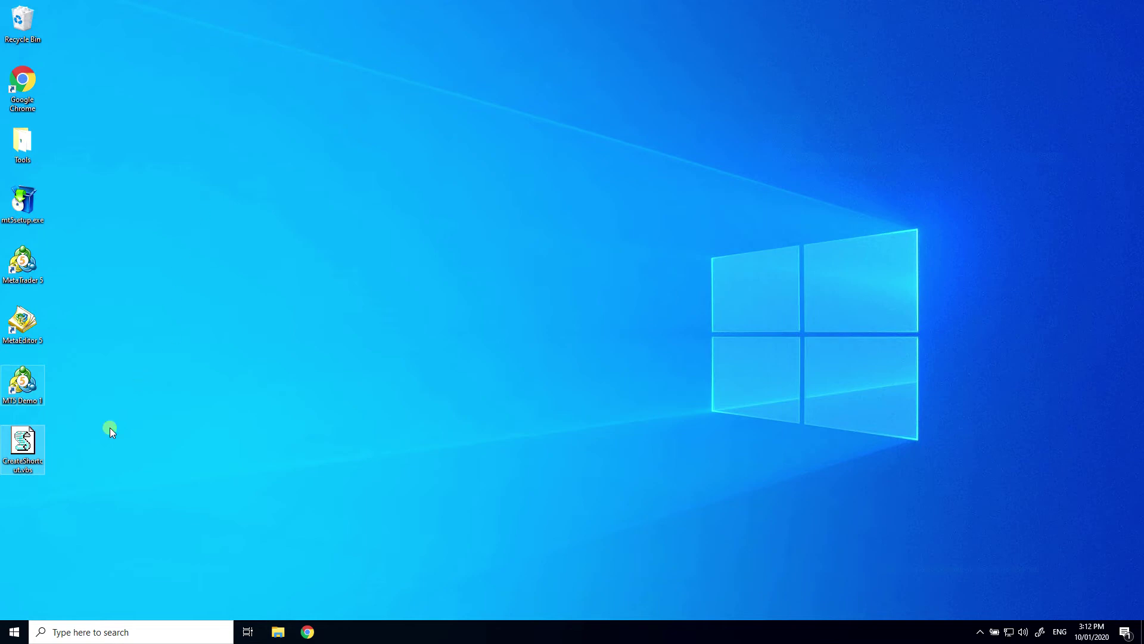
Step: Clear the desktop icon selection, with a taskbar click in between
left_click(109, 428)
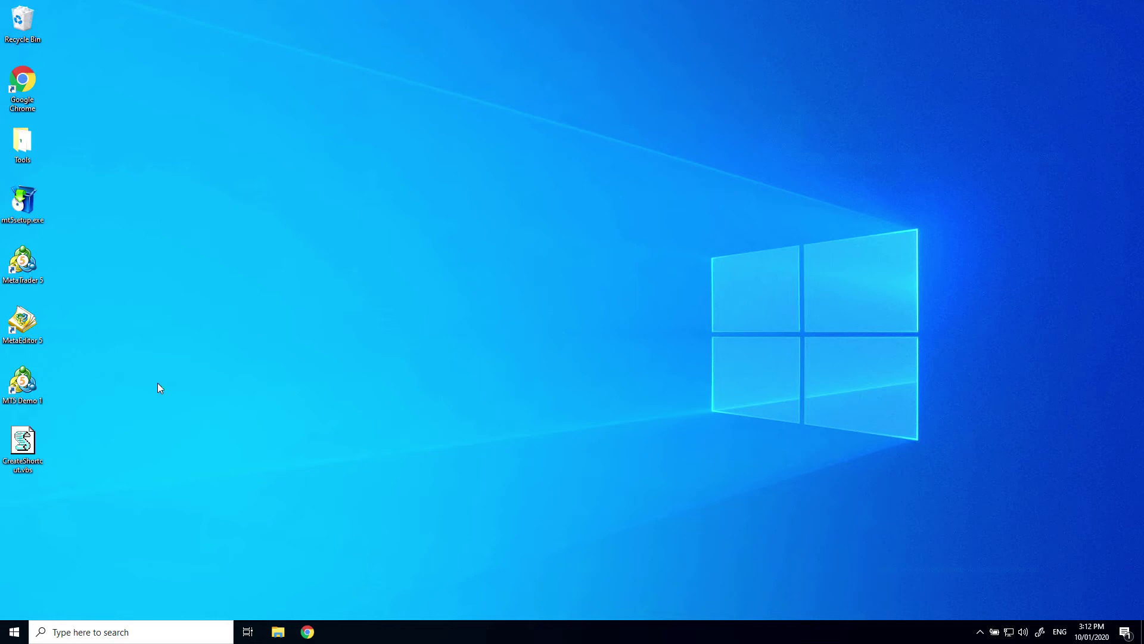
left_click(278, 631)
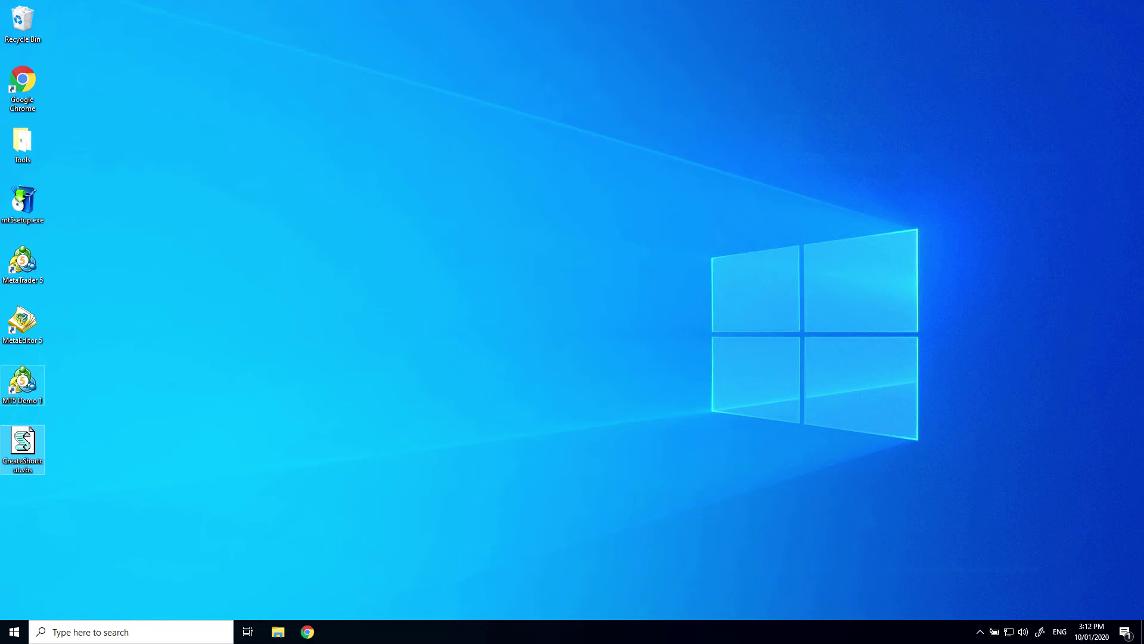
left_click(109, 429)
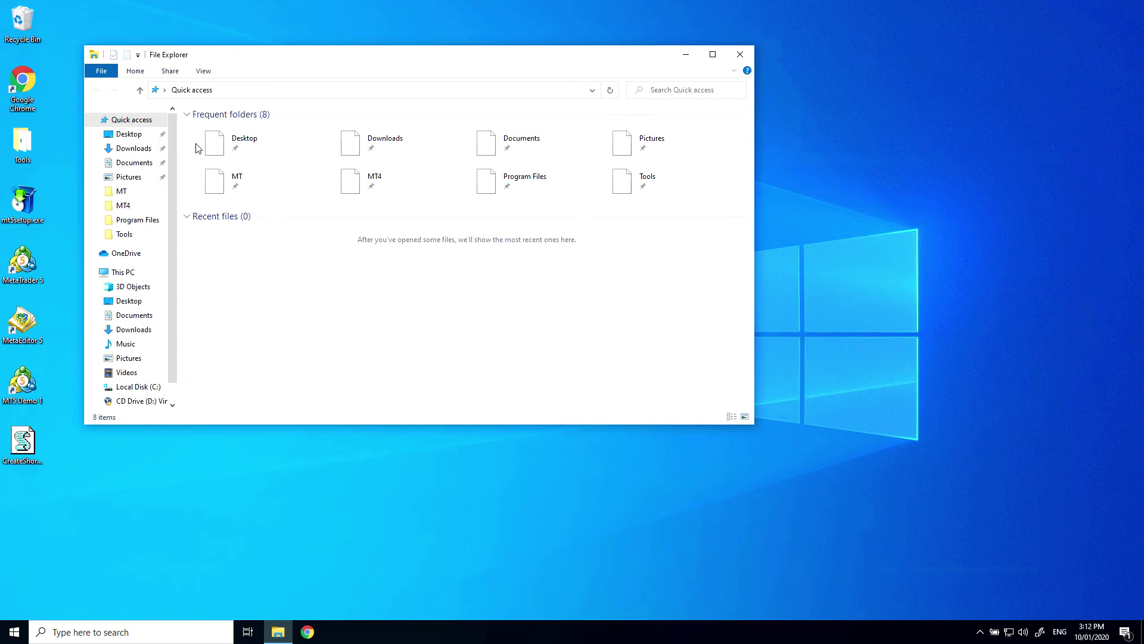
Step: Open C:\MT\MT5 and move CreateShortcut.vbs from the desktop into it
double_click(209, 178)
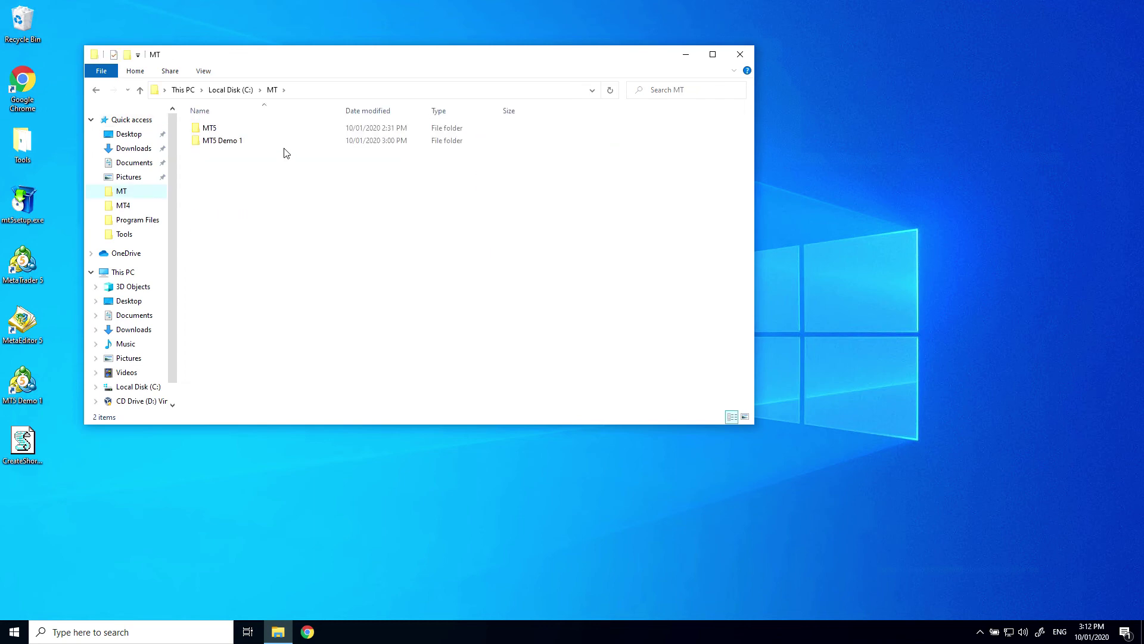
double_click(218, 131)
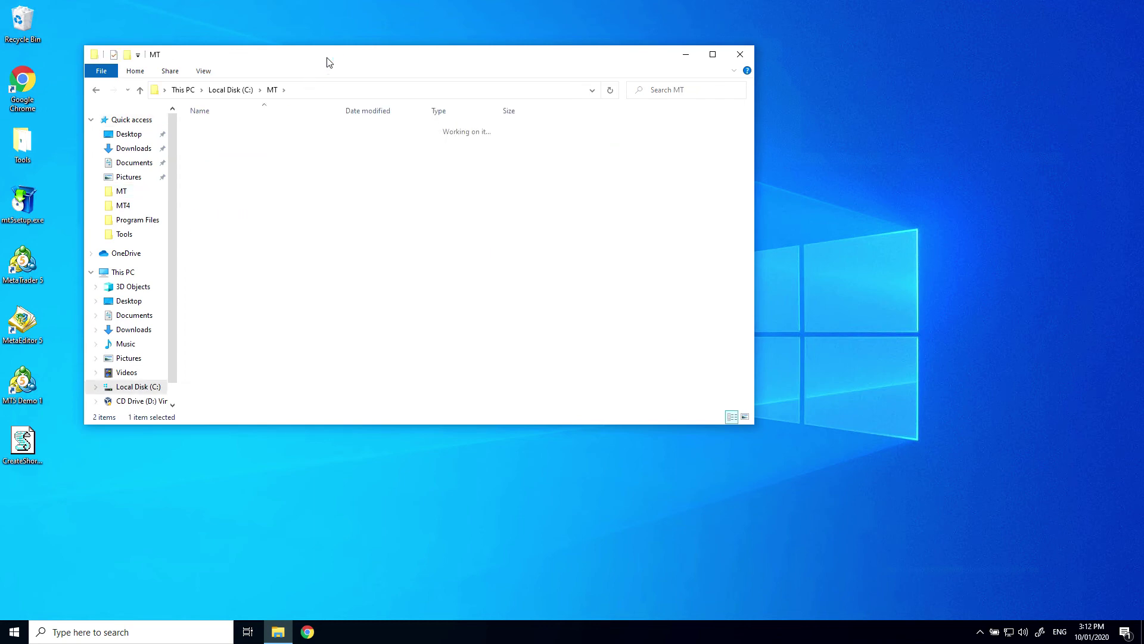
left_click_drag(334, 54, 508, 59)
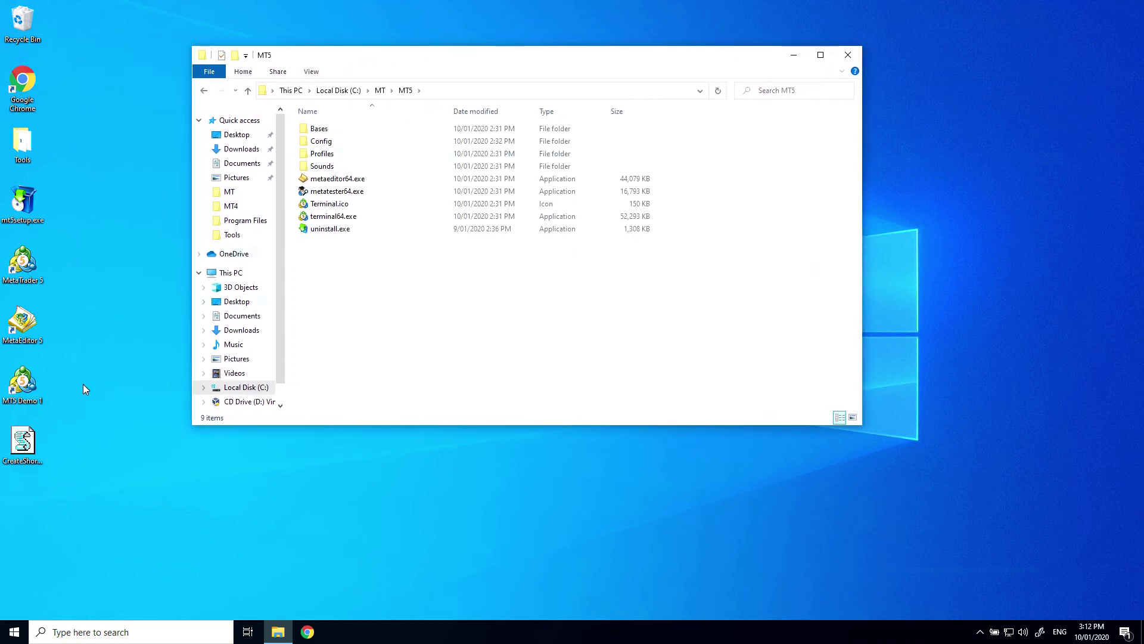
left_click_drag(27, 443, 367, 309)
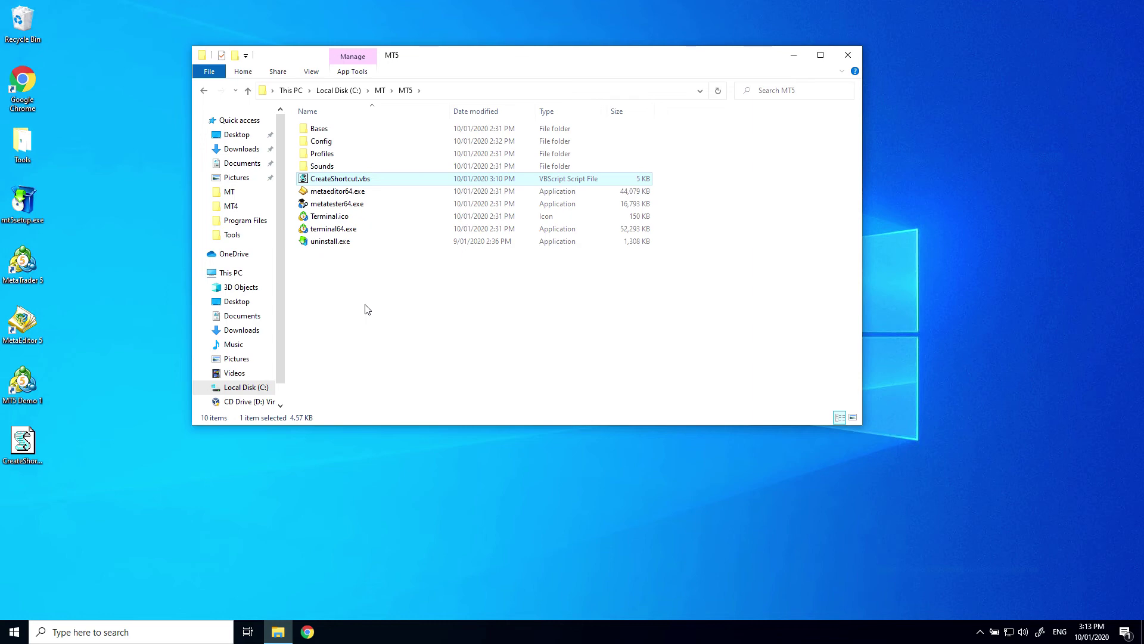
Step: Duplicate the MT5 folder as MT5 Demo 2 and open it
left_click(379, 90)
left_click(340, 238)
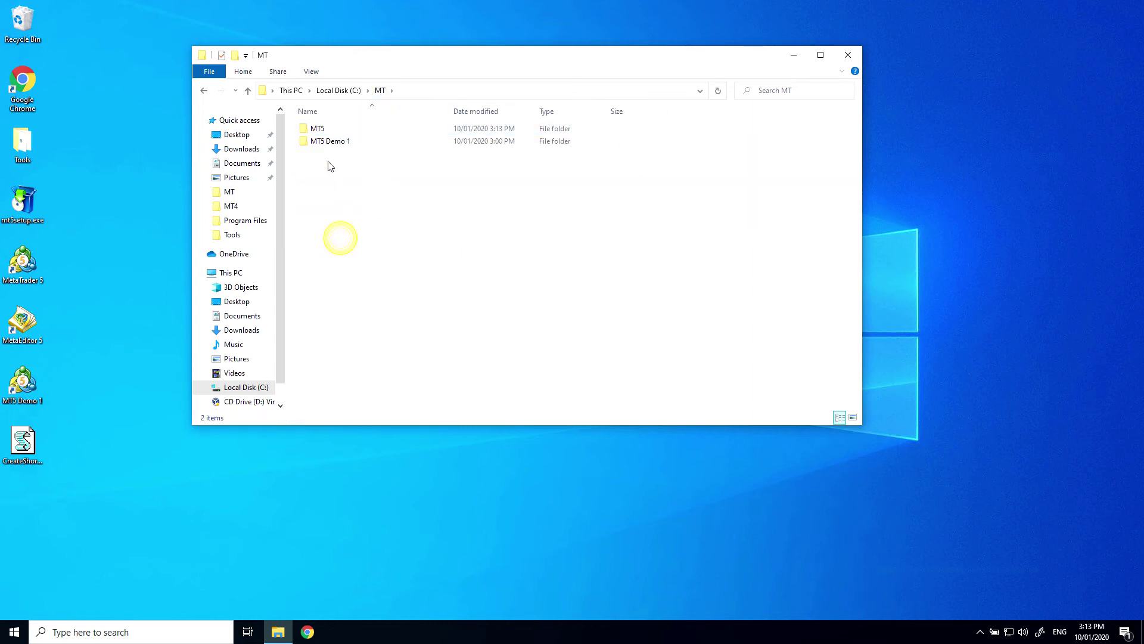
left_click(318, 128)
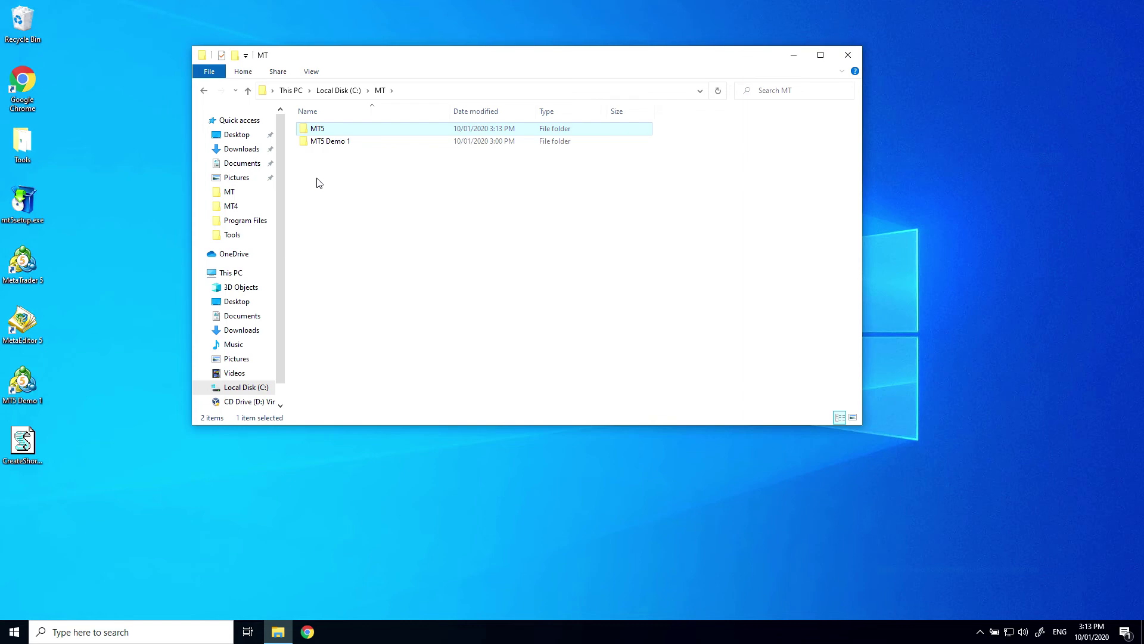
key("ctrl+c")
key("ctrl+v")
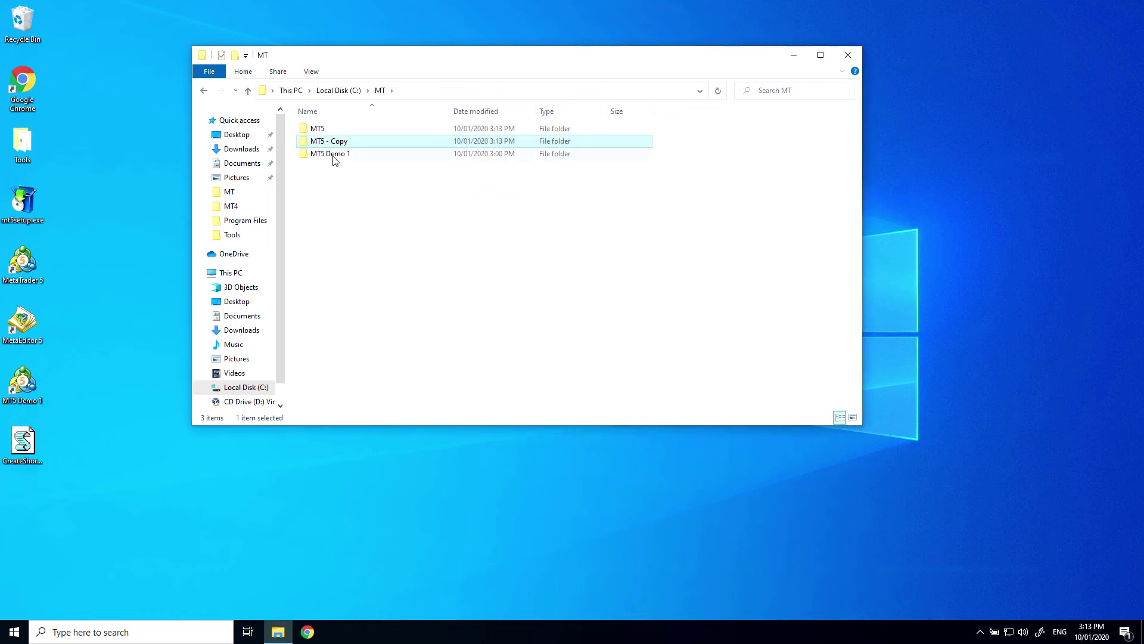
left_click(332, 144)
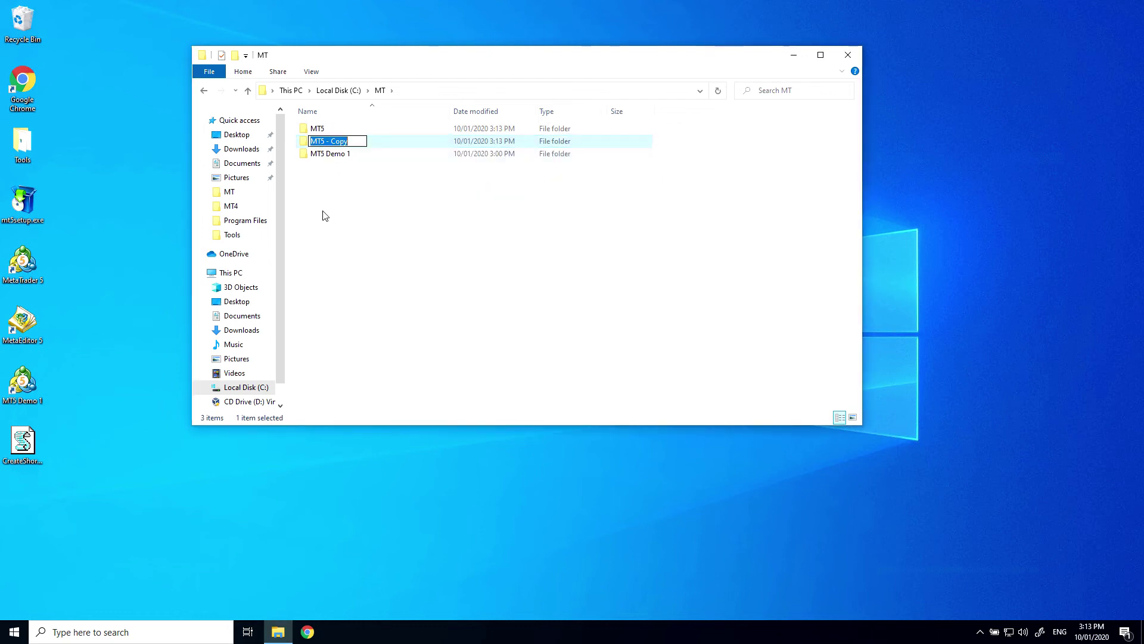
type("MT5 Demo 2")
key("Return")
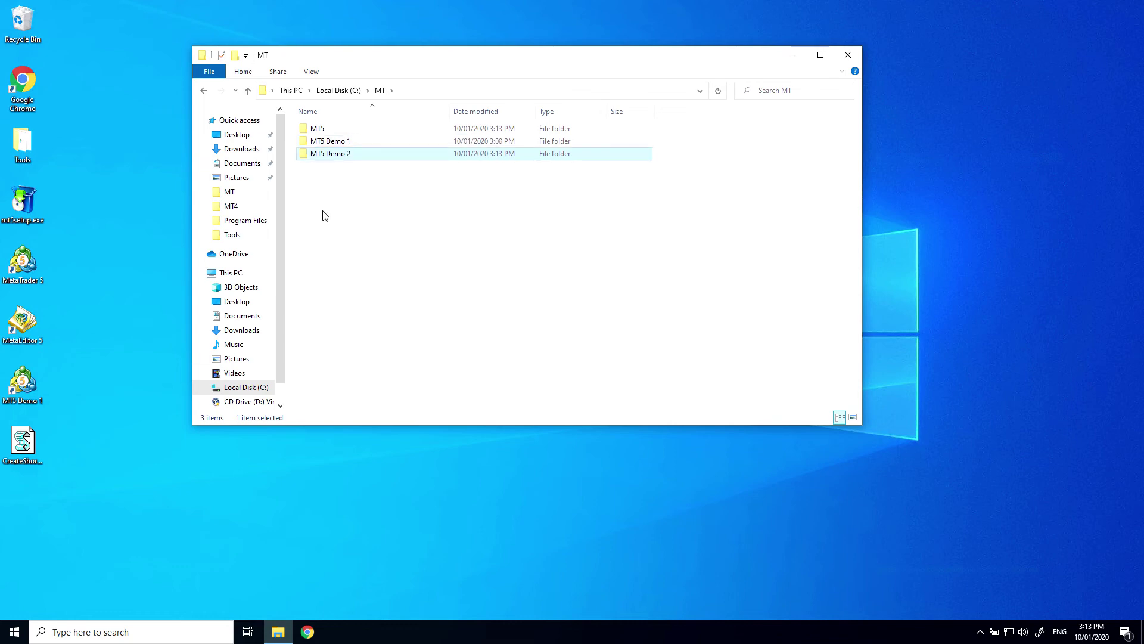
double_click(322, 154)
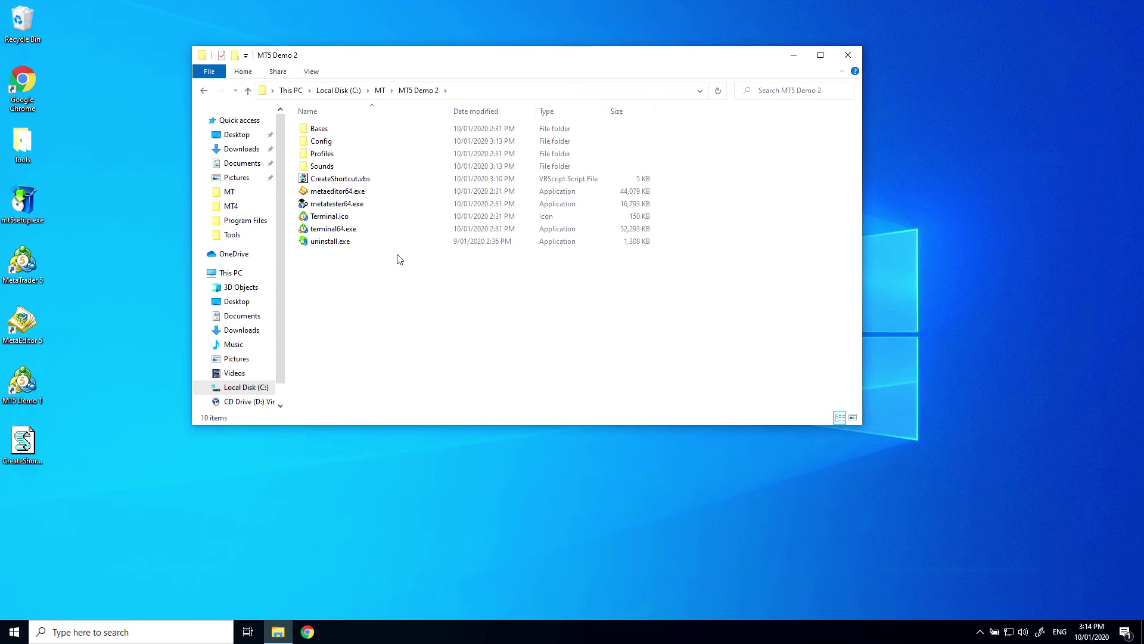
Step: Run CreateShortcut.vbs in MT5 Demo 2, approving the administrator and UAC prompts
double_click(307, 179)
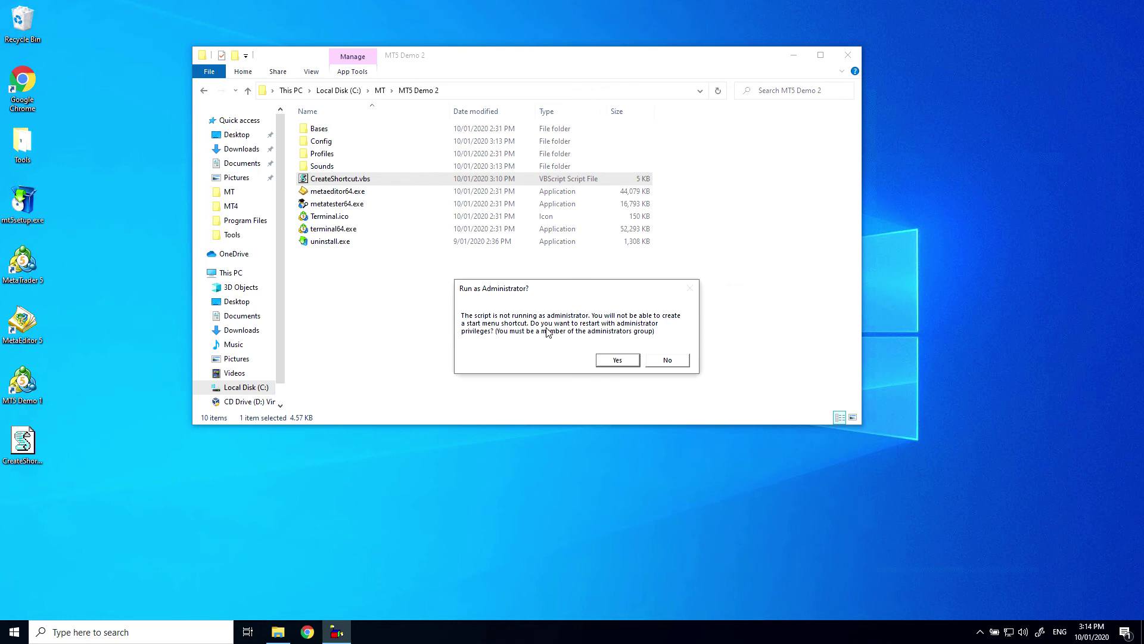
left_click(617, 360)
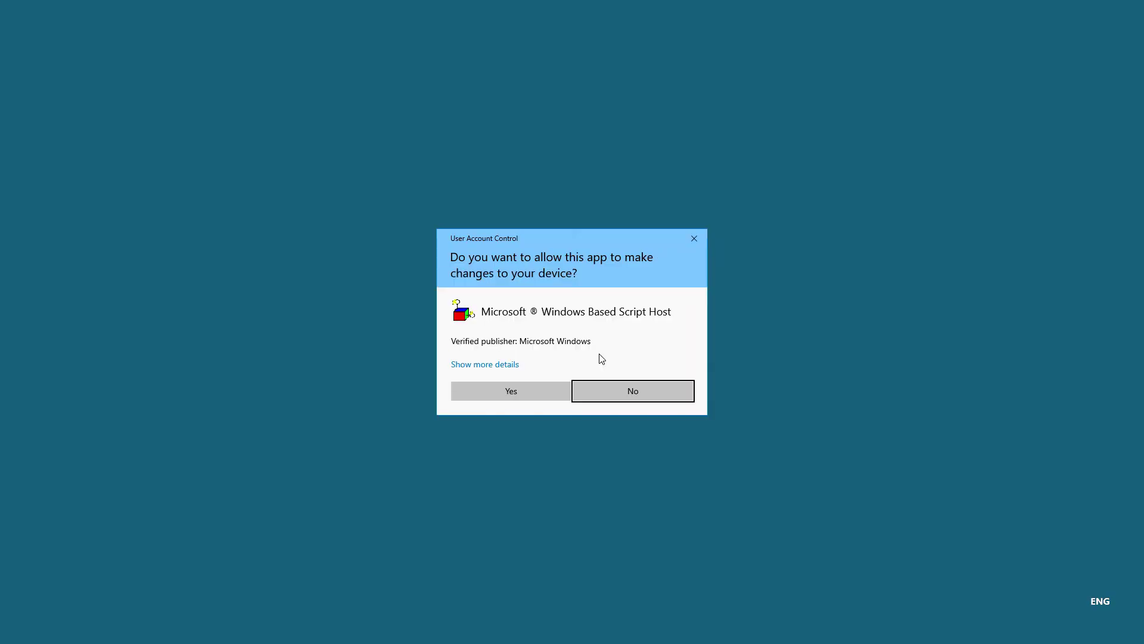
left_click(514, 389)
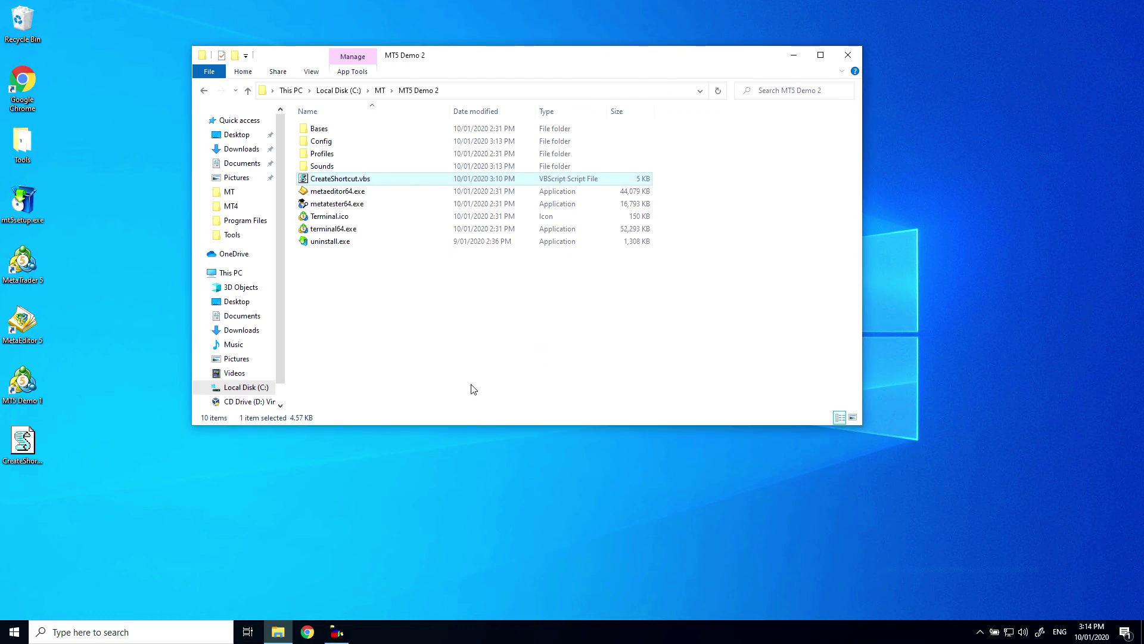
Step: Answer Yes to portable link, desktop icon and Start menu icon
left_click(336, 630)
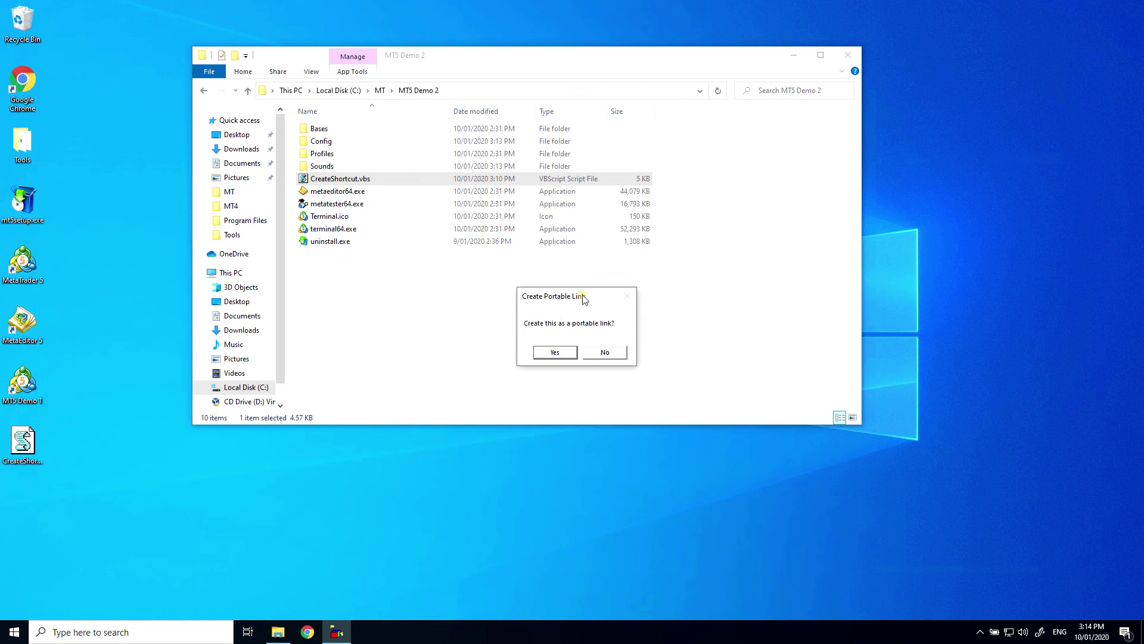
left_click_drag(583, 298, 606, 283)
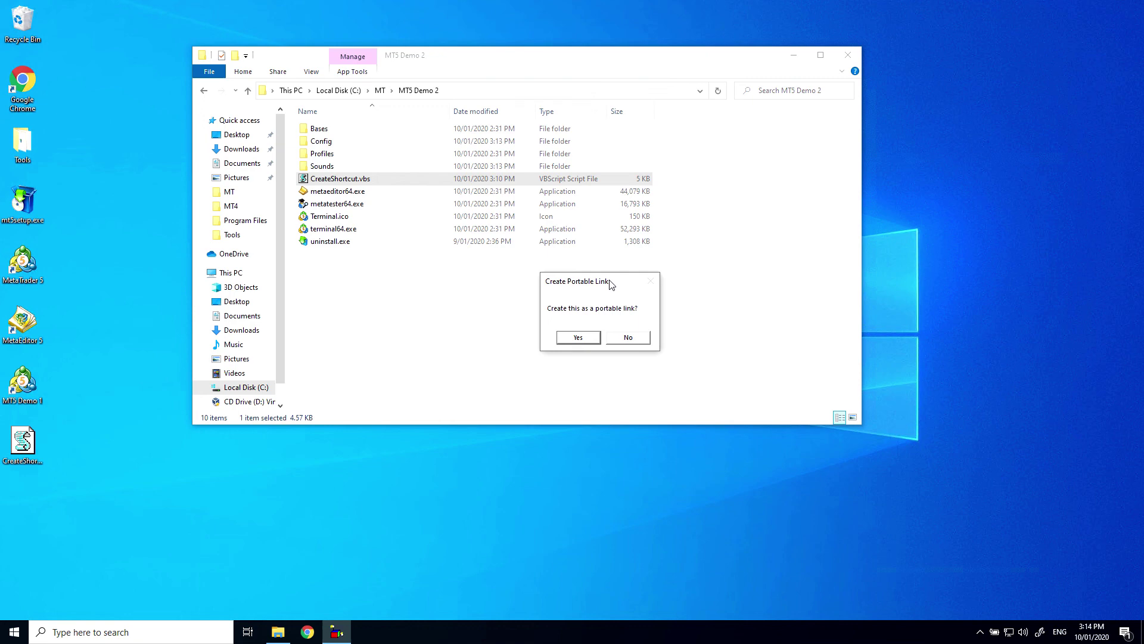
left_click(585, 337)
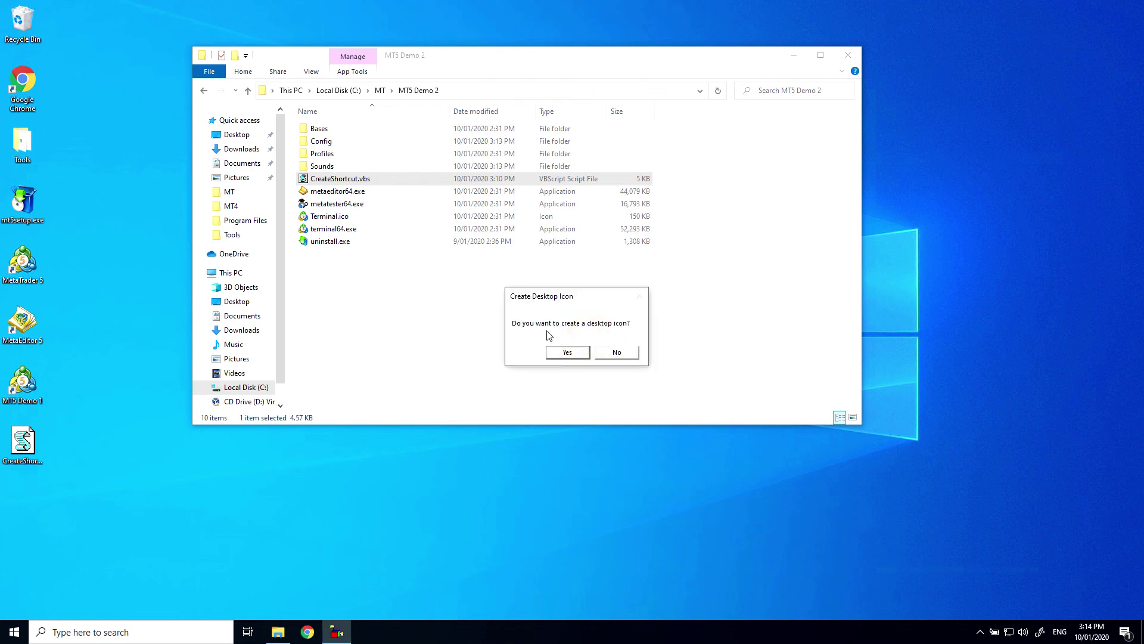
left_click(569, 352)
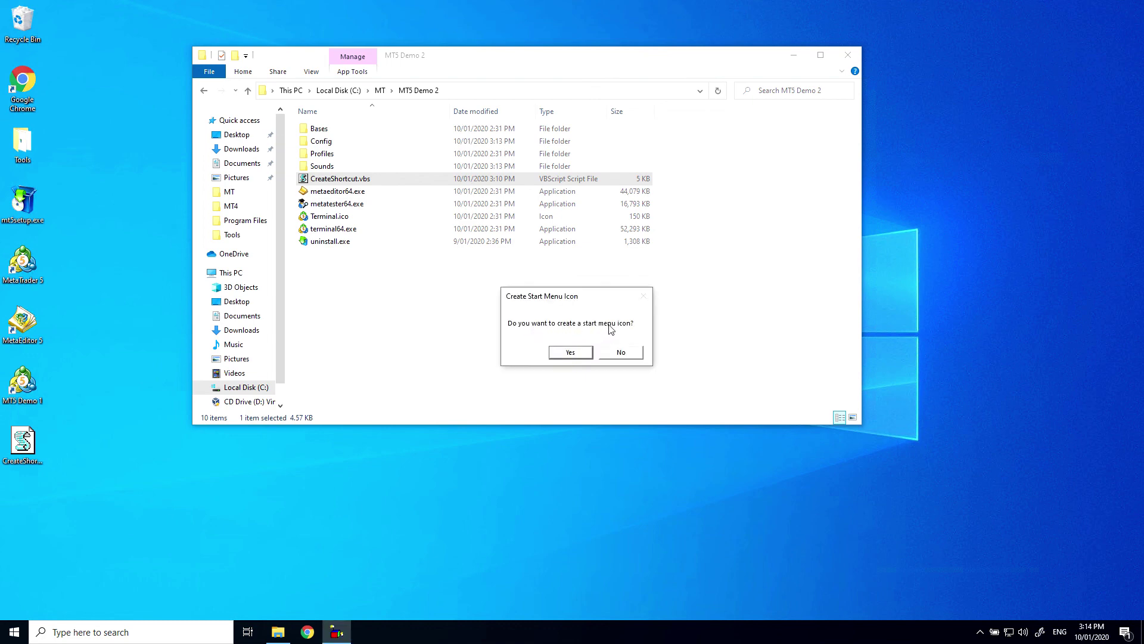
left_click(571, 352)
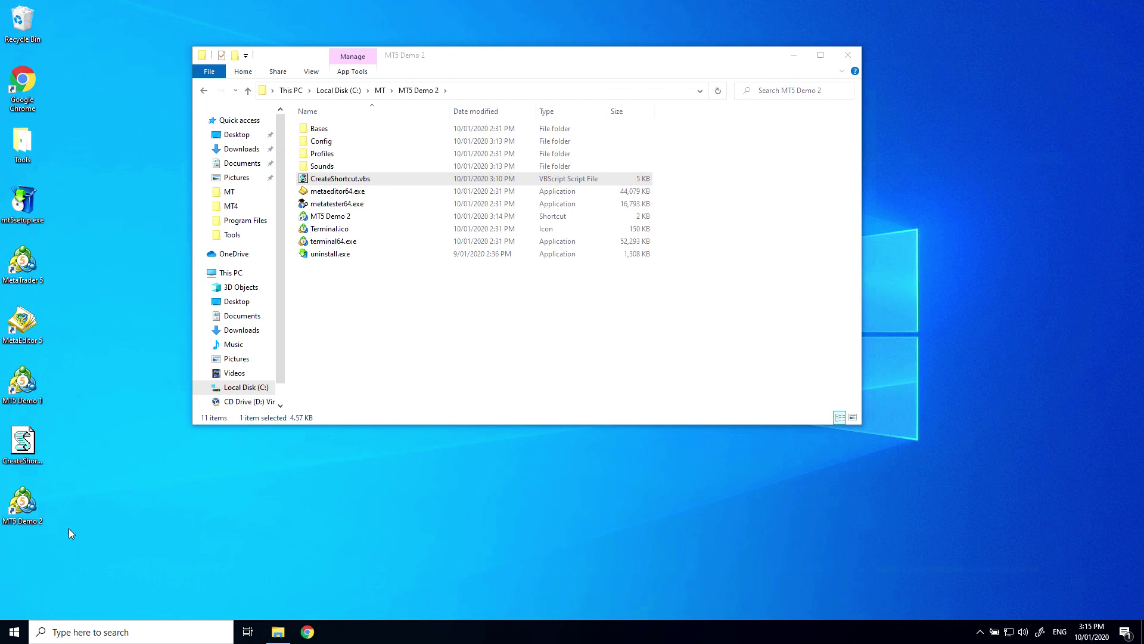
left_click(14, 631)
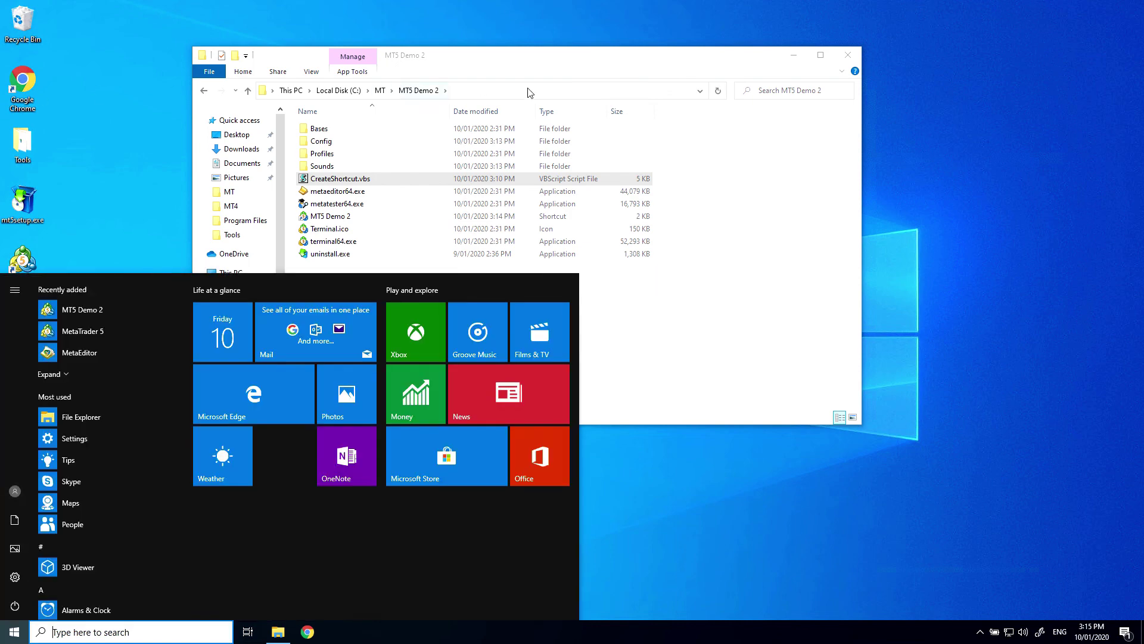
left_click(578, 60)
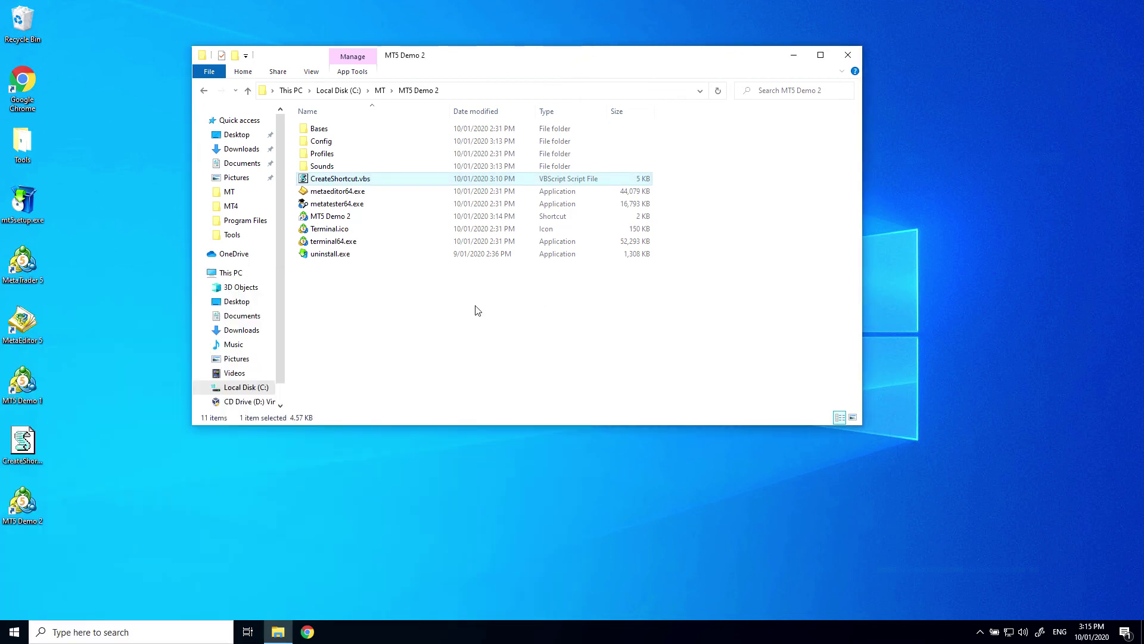